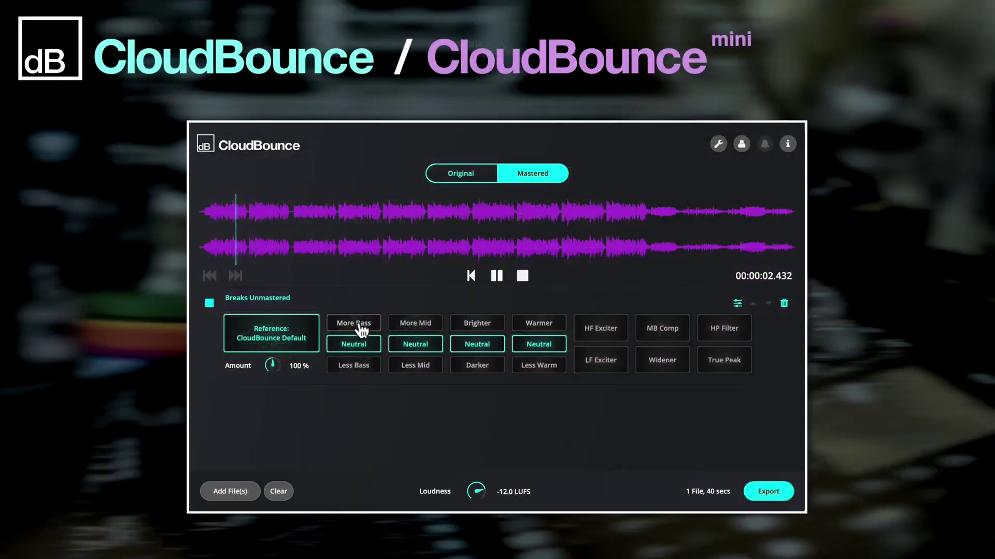
- Give the Breaks track more bass, less mid and brighter tone with a Drum 'n' Bass reference
{"action": "left_click", "coordinate": [356, 323]}
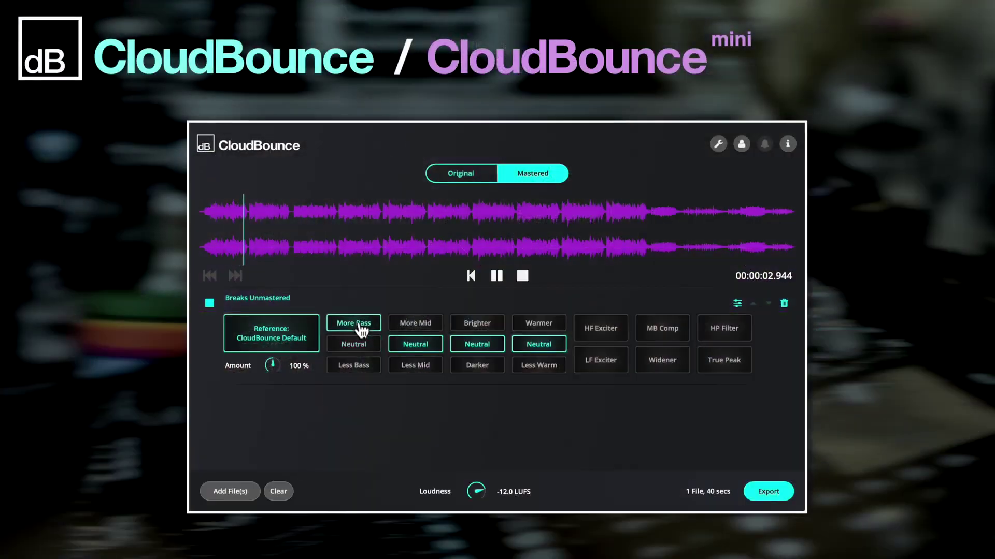
{"action": "left_click", "coordinate": [415, 365]}
{"action": "left_click", "coordinate": [287, 343]}
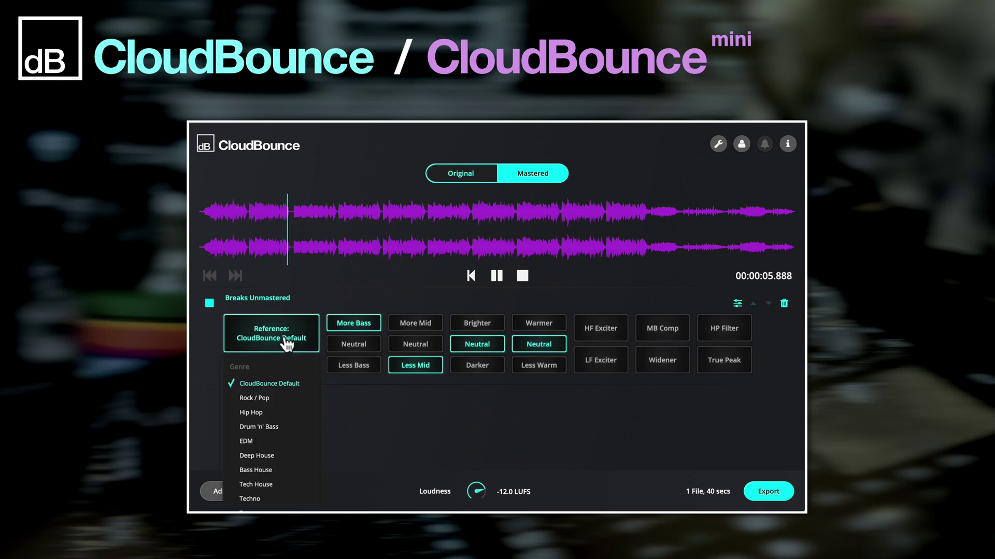
{"action": "left_click", "coordinate": [269, 426]}
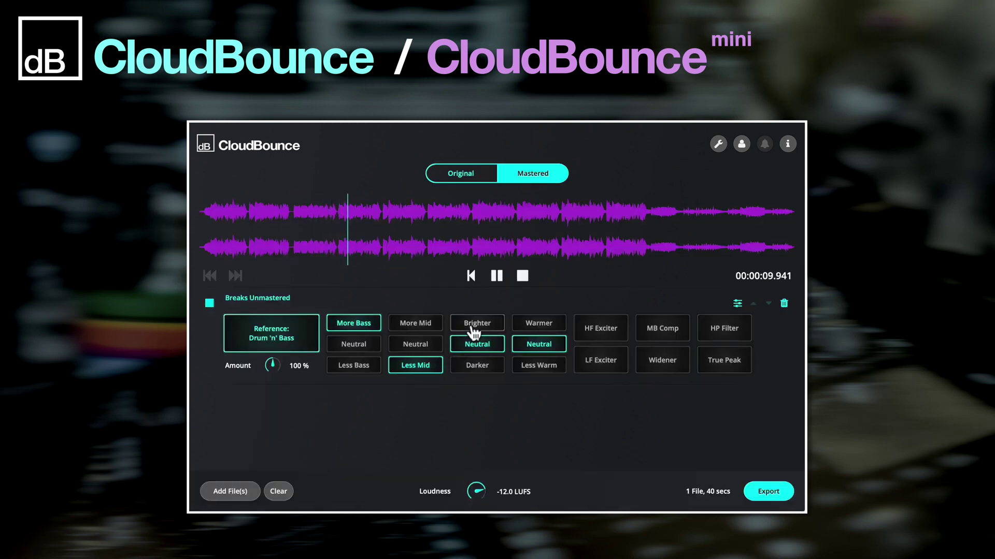
{"action": "left_click", "coordinate": [474, 324]}
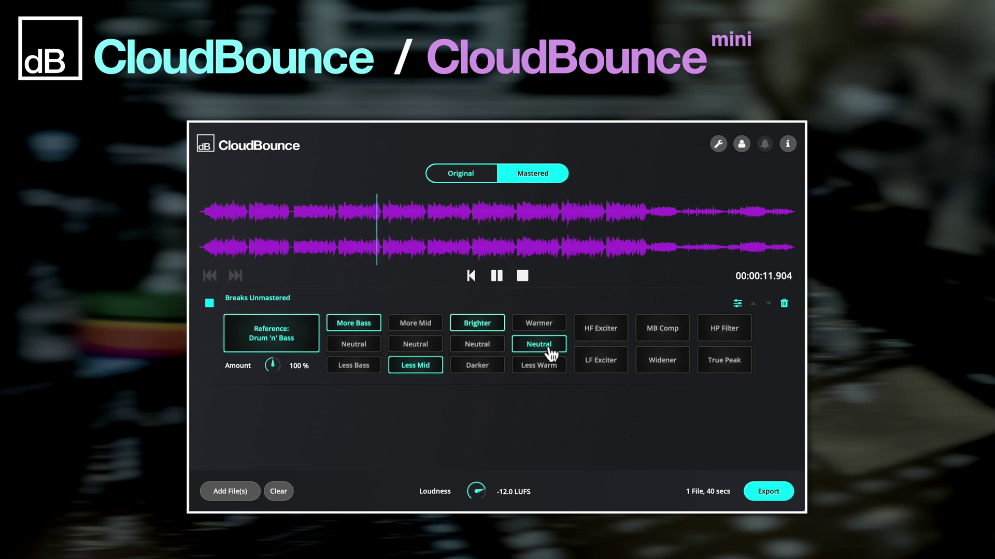
- Enable HF Exciter, Widener and HP Filter, set Amount to 105%, make it less warm, then A/B compare
{"action": "left_click", "coordinate": [606, 339]}
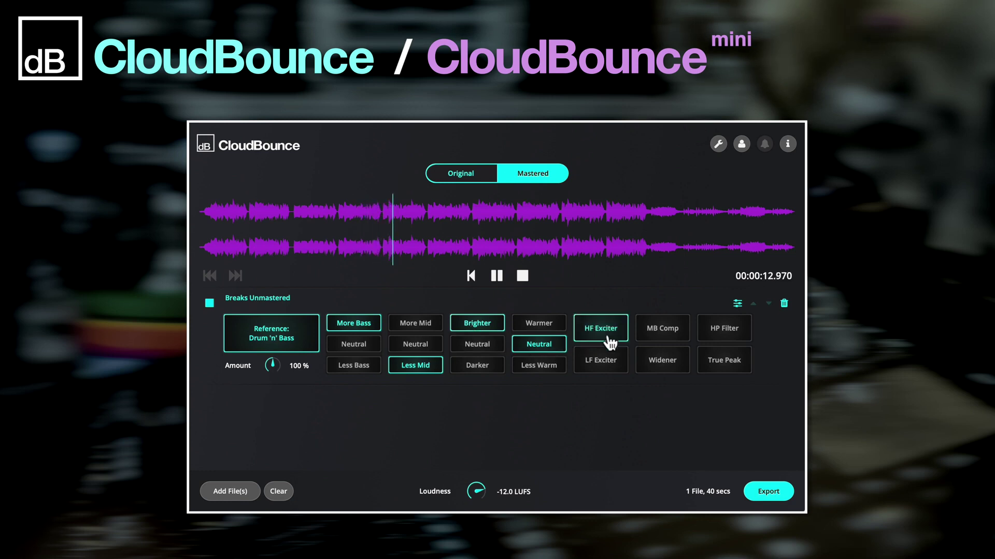
{"action": "left_click", "coordinate": [661, 364]}
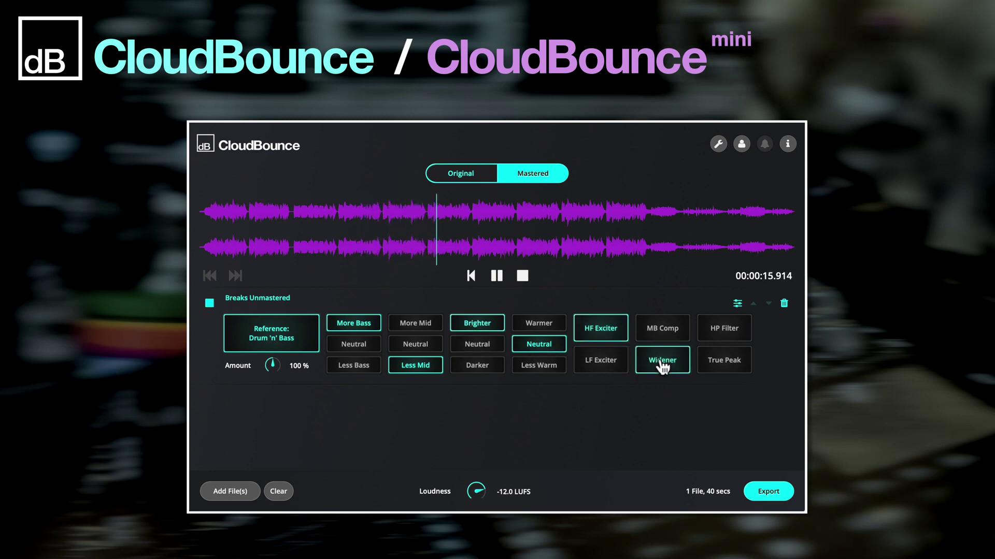
{"action": "left_click_drag", "start_coordinate": [273, 365], "coordinate": [274, 362]}
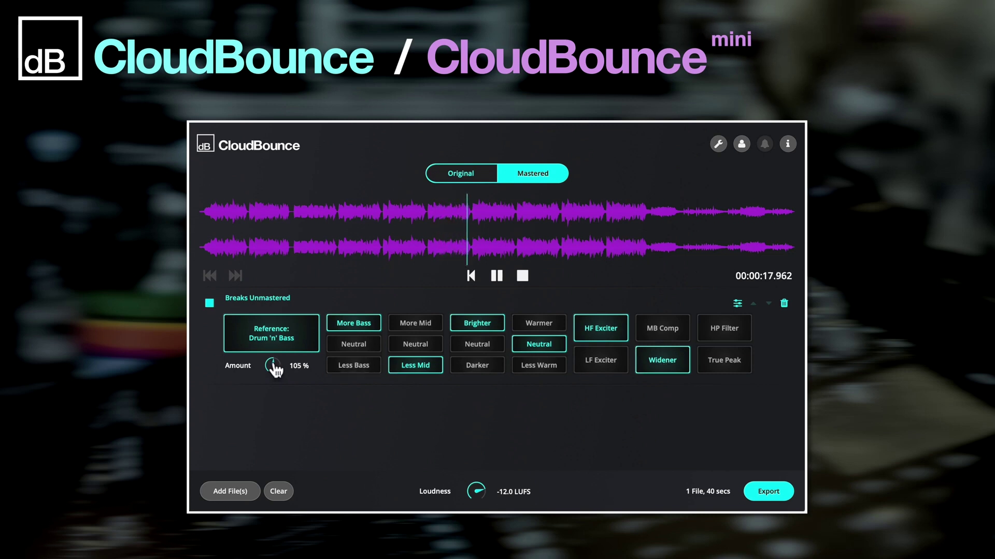
{"action": "left_click", "coordinate": [725, 341]}
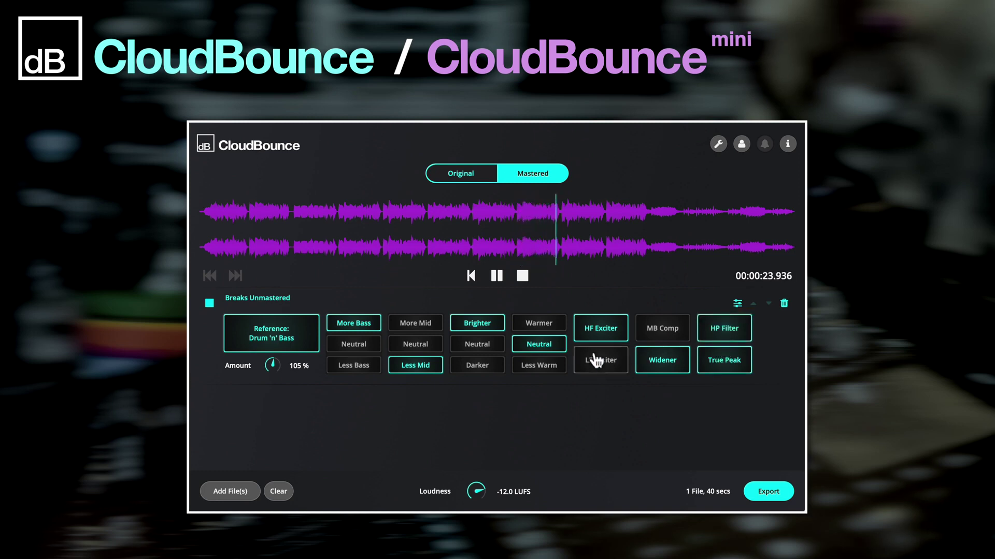
{"action": "left_click", "coordinate": [547, 370]}
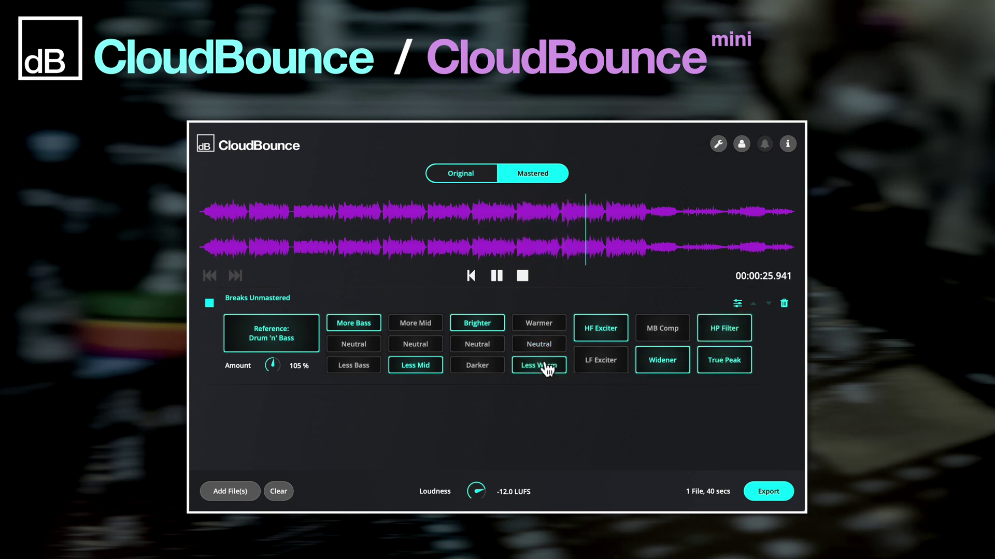
{"action": "left_click", "coordinate": [471, 181]}
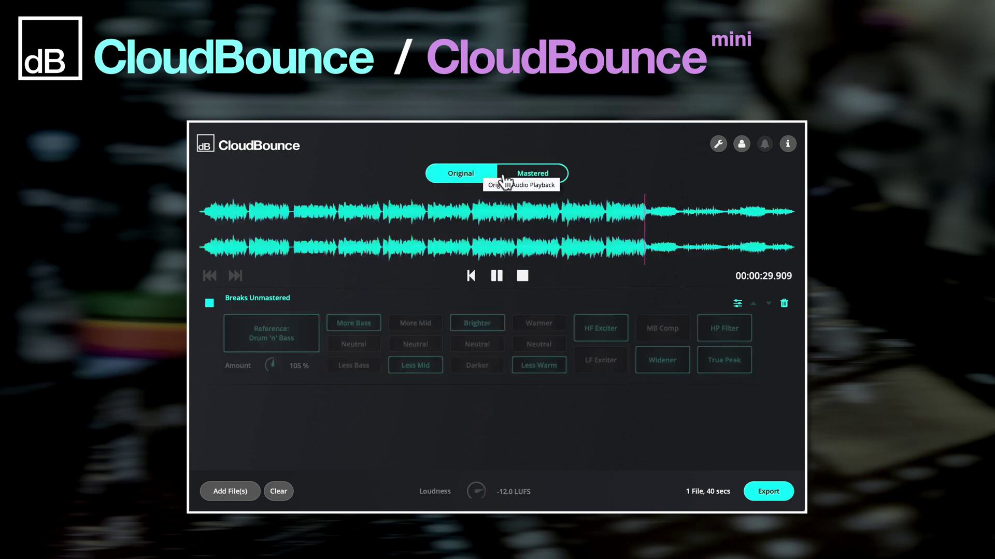
{"action": "left_click", "coordinate": [524, 178]}
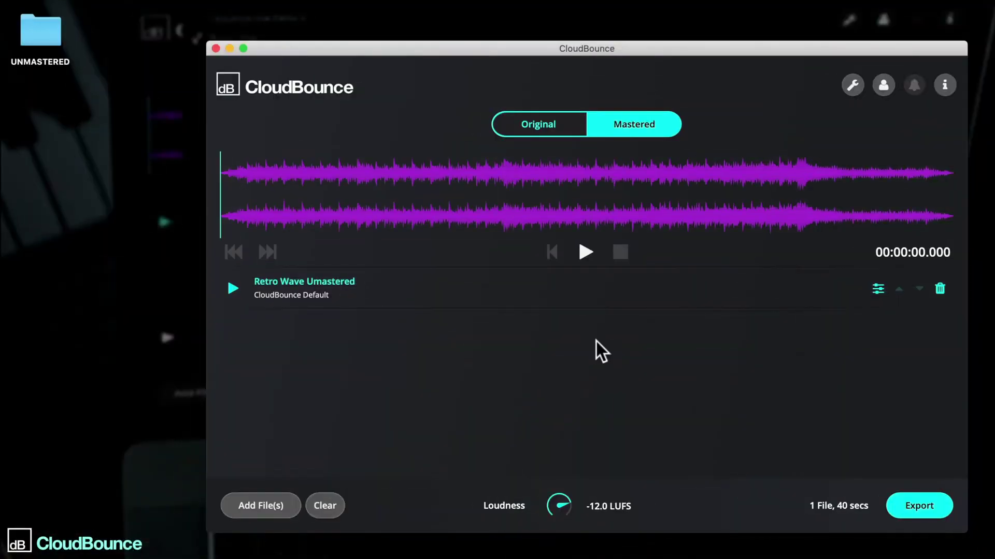
- Play Retro Wave and give it more bass, brighter, less warm tone with HF Exciter and Widener
{"action": "left_click", "coordinate": [541, 130]}
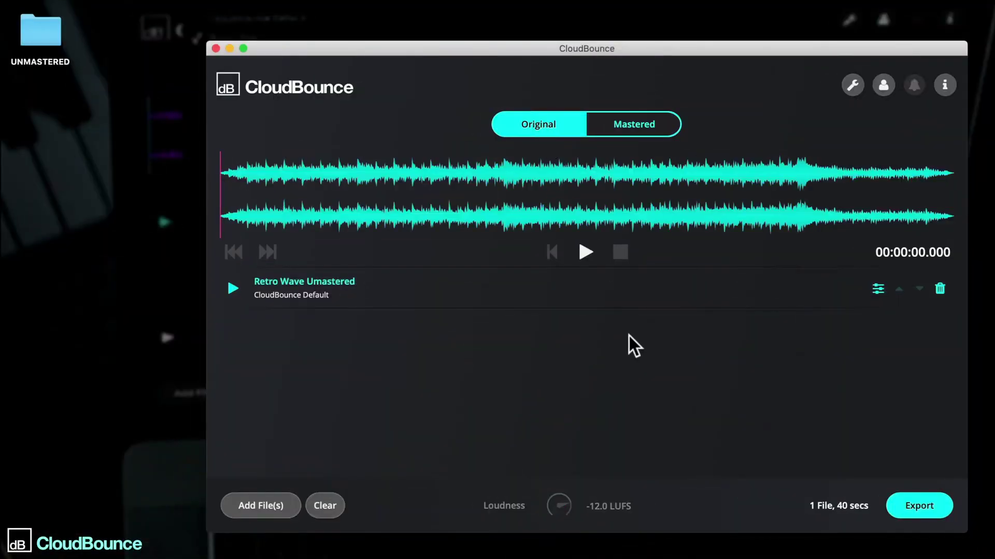
{"action": "left_click", "coordinate": [586, 252]}
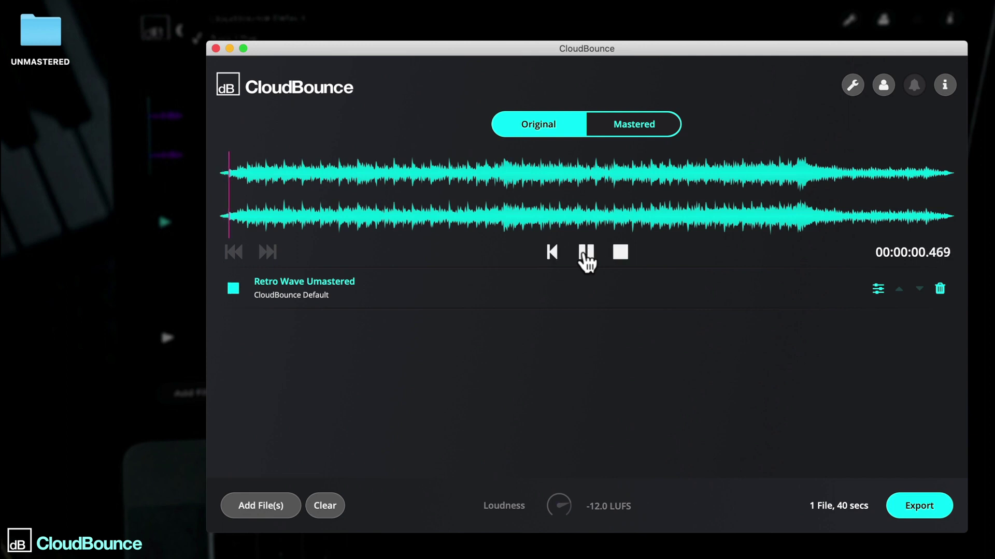
{"action": "left_click", "coordinate": [882, 292]}
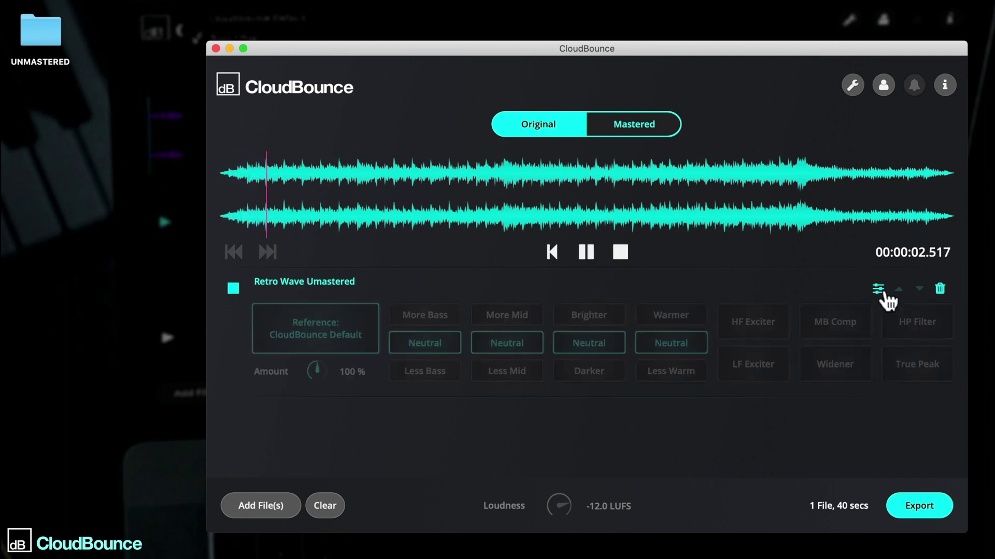
{"action": "left_click", "coordinate": [645, 132]}
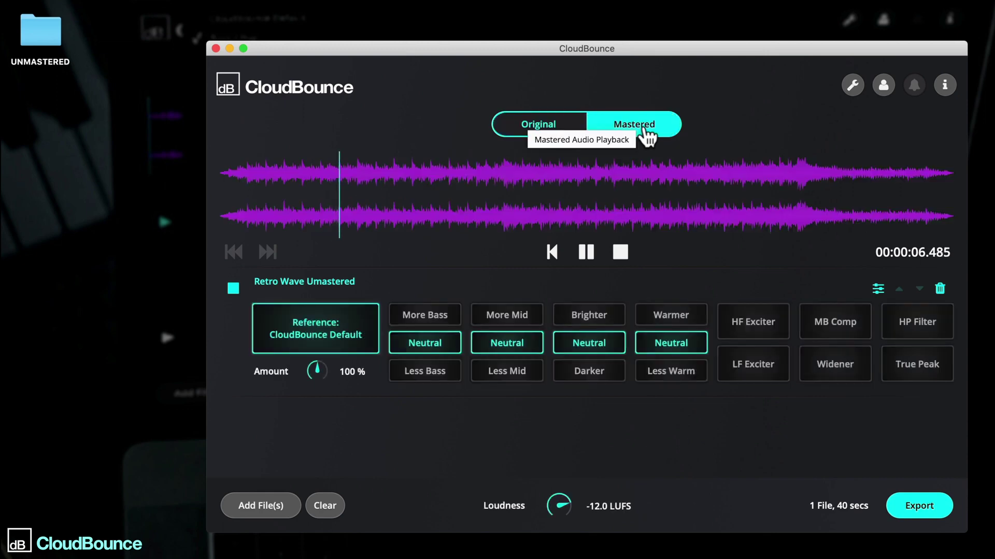
{"action": "left_click", "coordinate": [443, 316]}
{"action": "left_click", "coordinate": [570, 315]}
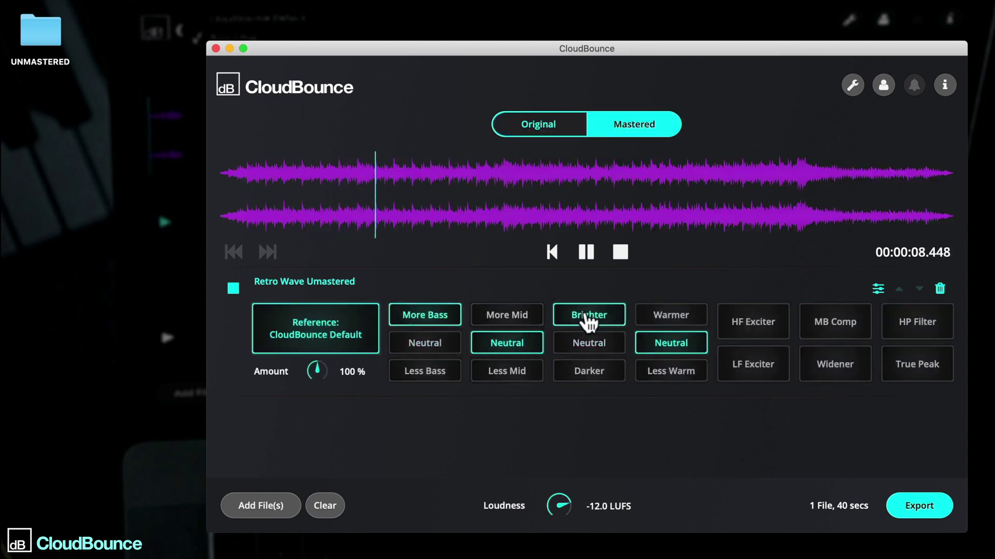
{"action": "left_click", "coordinate": [671, 371]}
{"action": "left_click", "coordinate": [759, 327]}
{"action": "left_click", "coordinate": [835, 366]}
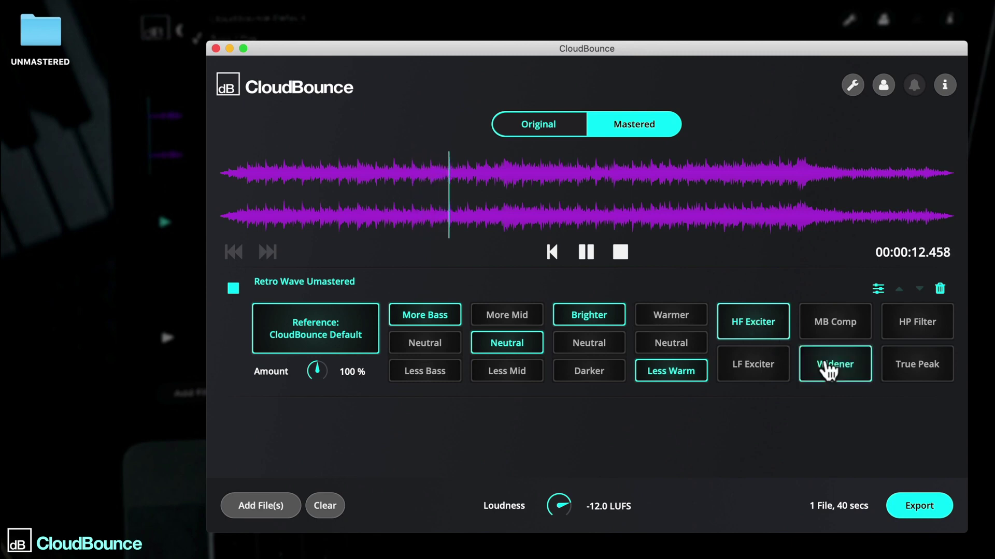
- Raise loudness to -11.0 LUFS, comparing original and mastered audio before and after
{"action": "left_click", "coordinate": [546, 124]}
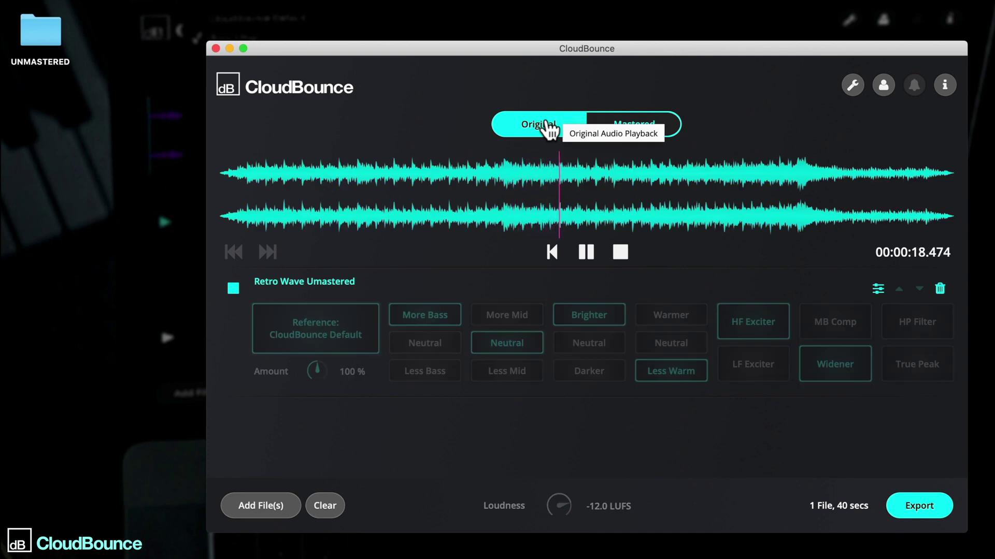
{"action": "left_click", "coordinate": [627, 126]}
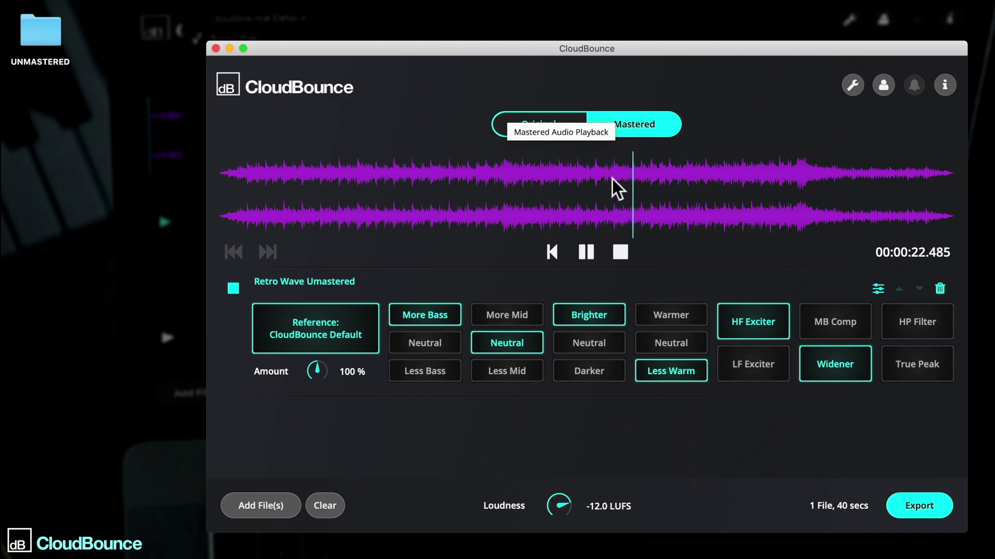
{"action": "left_click_drag", "start_coordinate": [564, 511], "coordinate": [564, 505]}
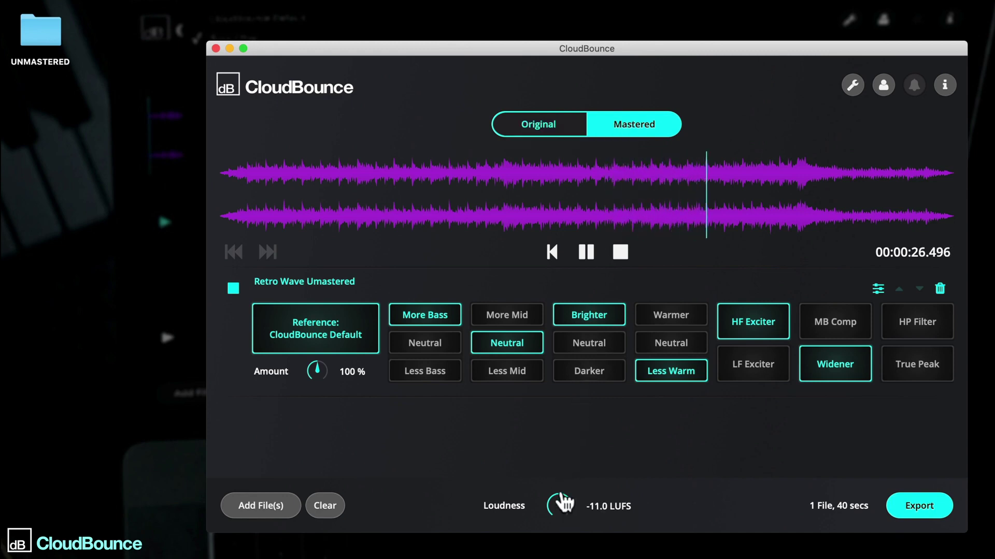
{"action": "left_click", "coordinate": [558, 130]}
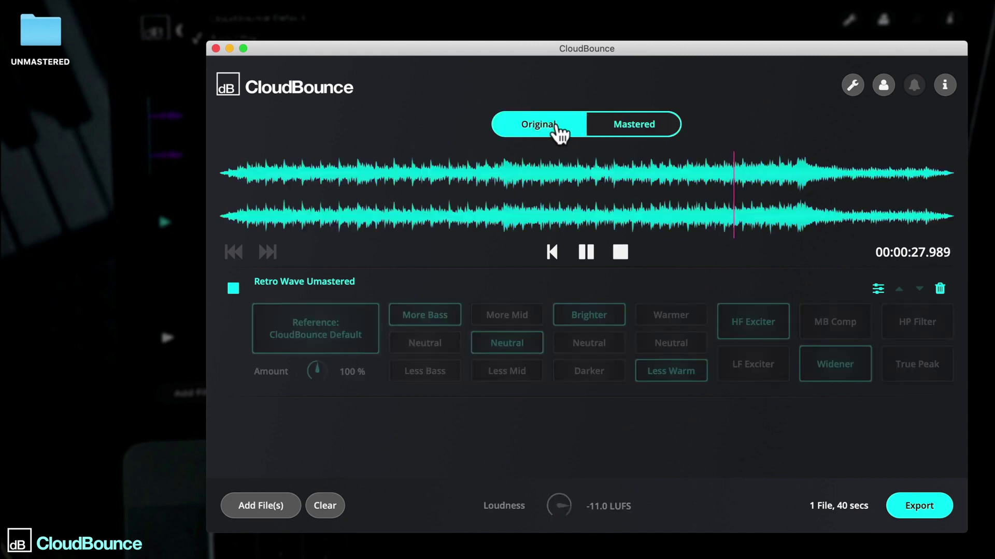
{"action": "left_click", "coordinate": [610, 129]}
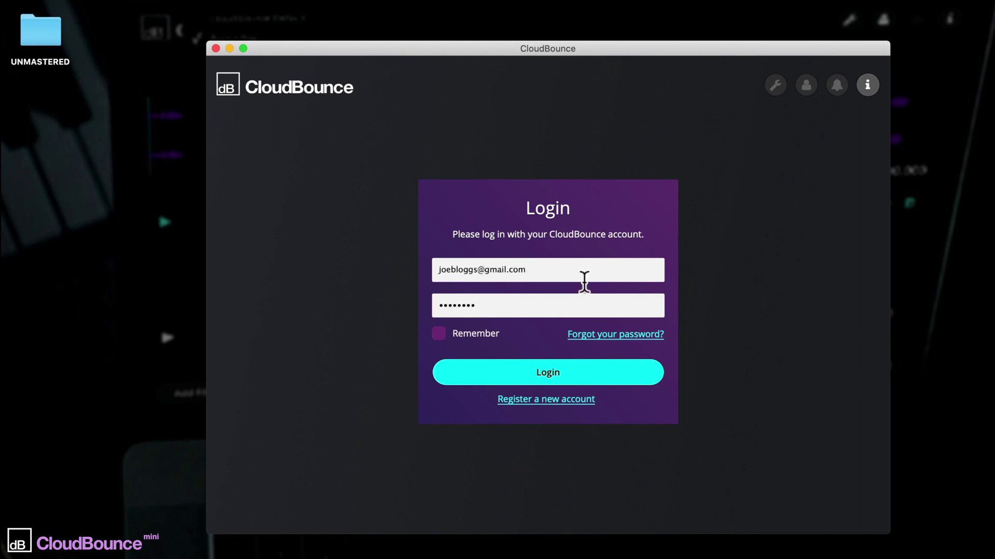
- Sign in and import House Unmastered.wav from the UNMASTERED folder
{"action": "left_click", "coordinate": [545, 373]}
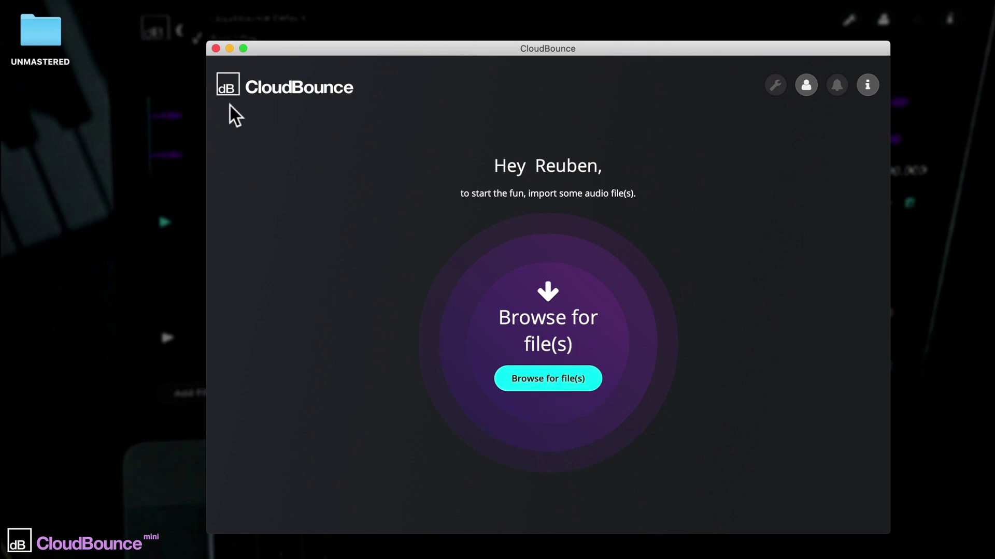
{"action": "double_click", "coordinate": [49, 32]}
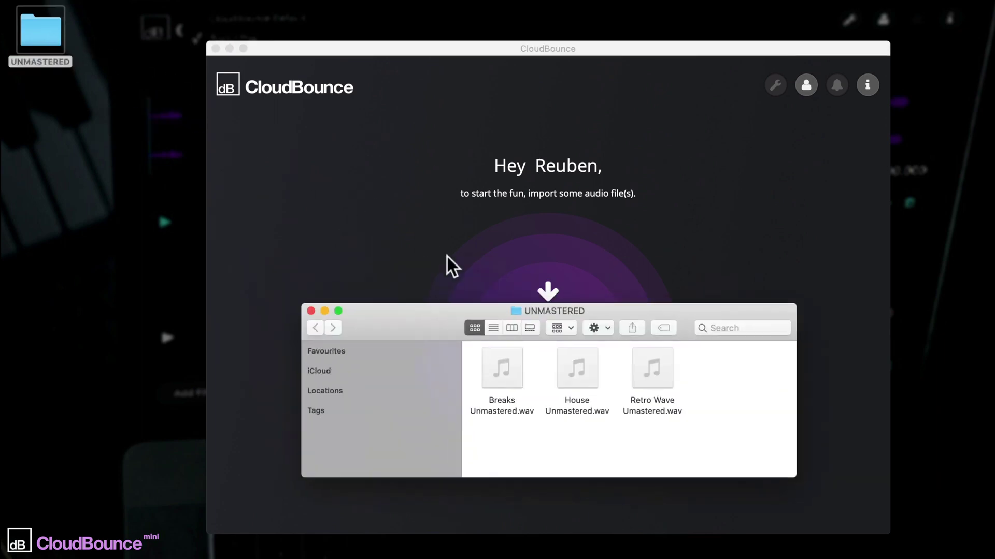
{"action": "left_click_drag", "start_coordinate": [579, 405], "coordinate": [590, 272]}
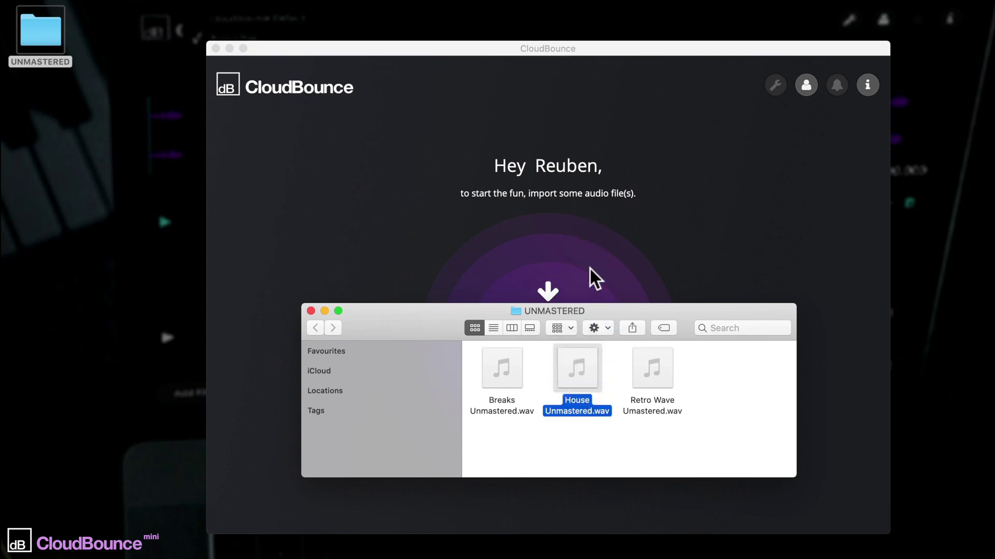
{"action": "left_click", "coordinate": [310, 311]}
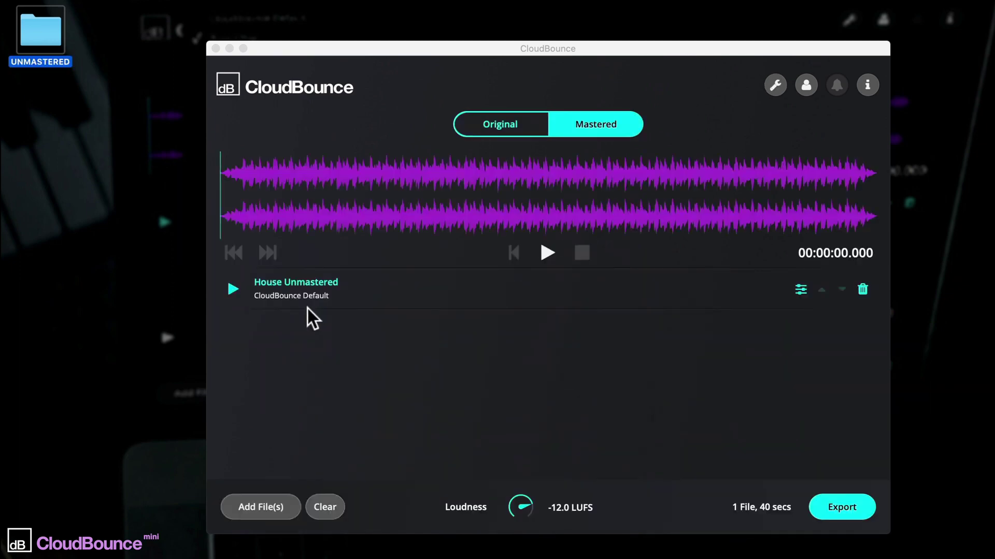
- Also import the Breaks and Retro Wave files from the UNMASTERED folder
{"action": "double_click", "coordinate": [41, 35]}
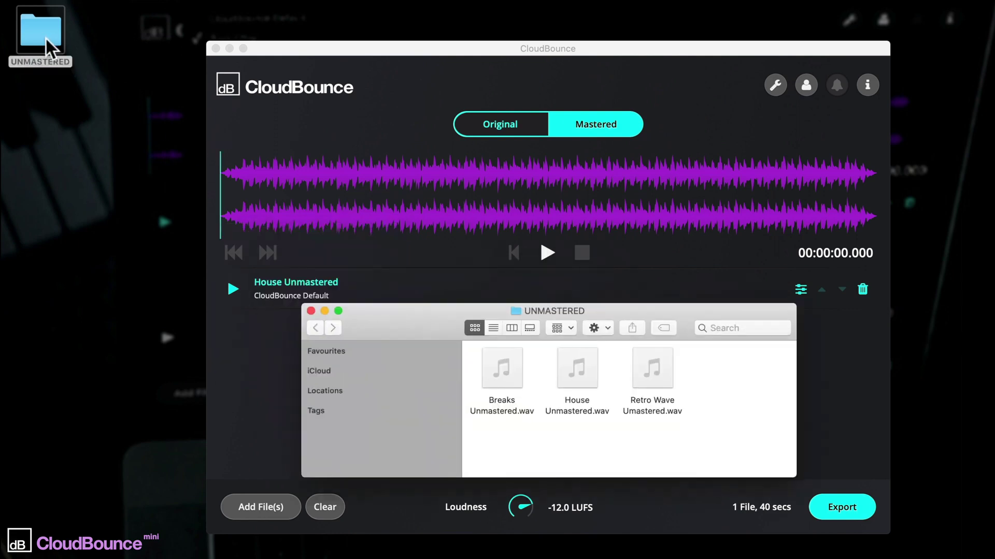
{"action": "left_click", "coordinate": [641, 405]}
{"action": "left_click", "coordinate": [495, 401], "text": "super"}
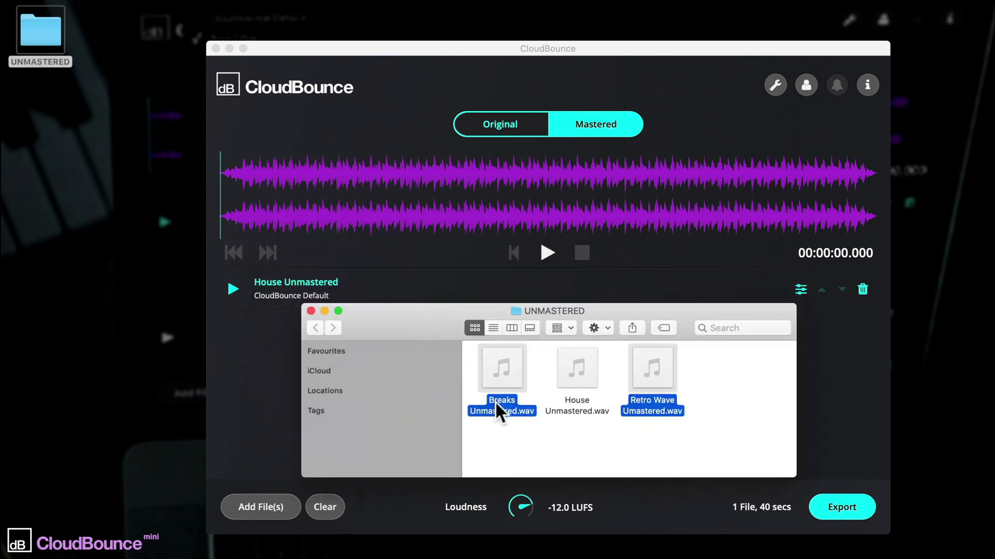
{"action": "left_click_drag", "start_coordinate": [495, 401], "coordinate": [244, 393]}
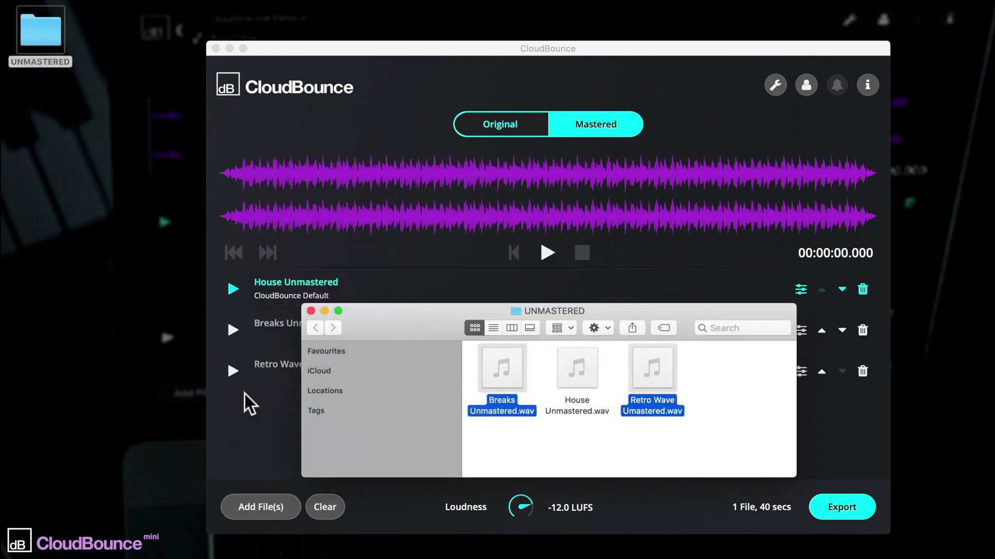
{"action": "left_click", "coordinate": [311, 311]}
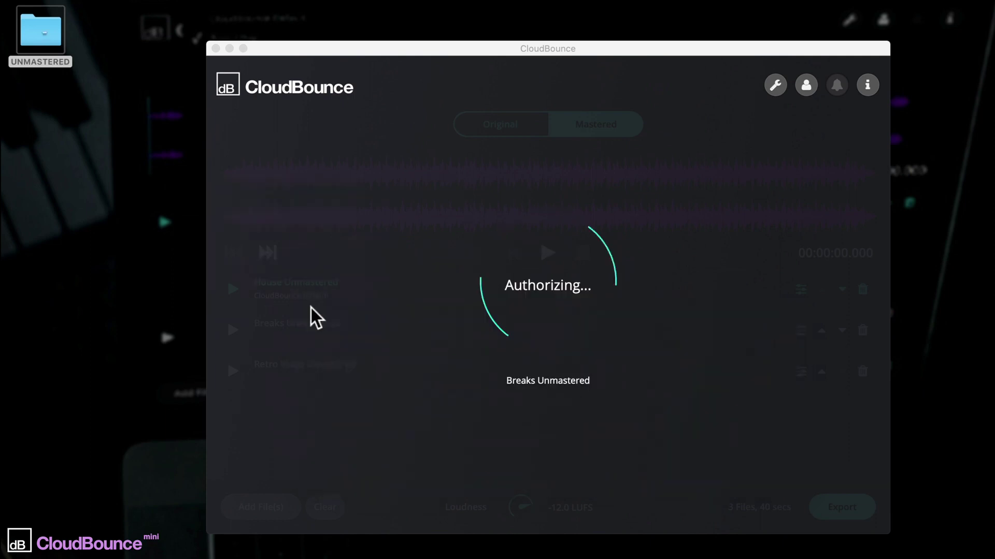
{"action": "left_click", "coordinate": [418, 390]}
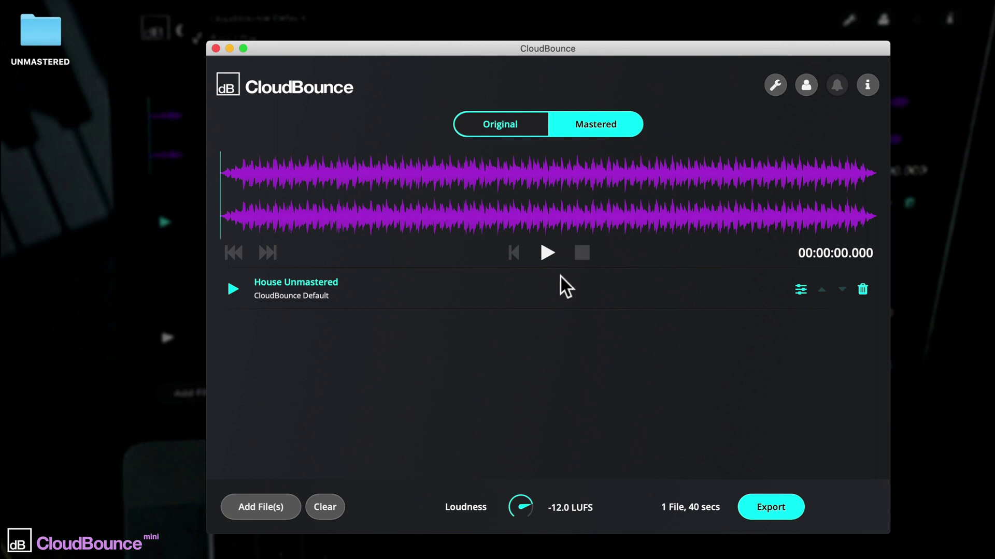
- Play House Unmastered, A/B original versus mastered twice with a seek, then stop at 00:00:00.000
{"action": "left_click", "coordinate": [548, 254]}
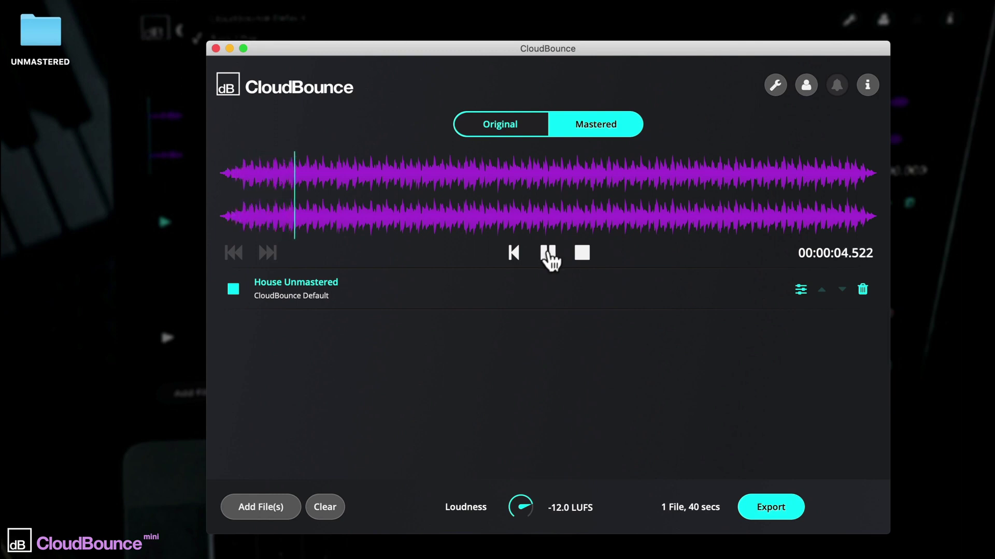
{"action": "left_click", "coordinate": [527, 127]}
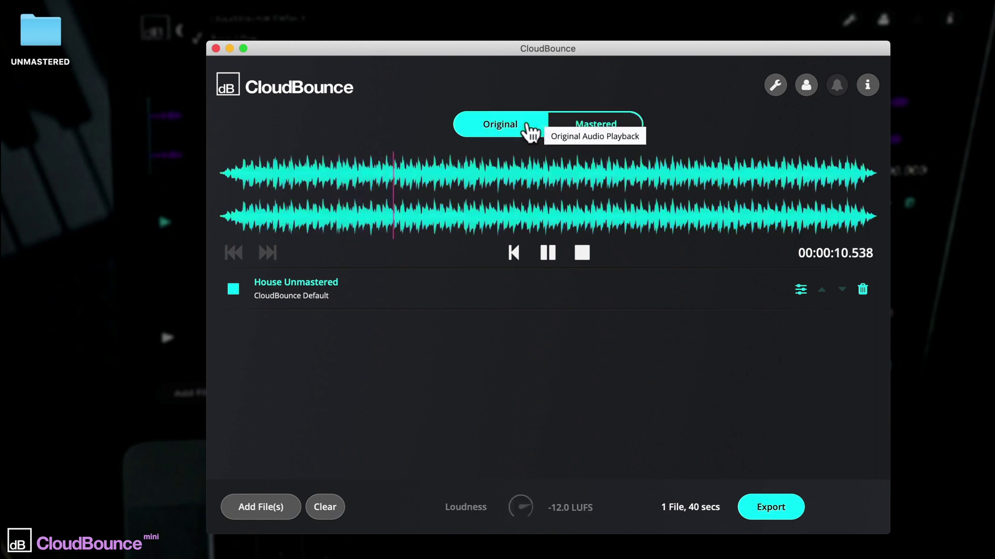
{"action": "left_click", "coordinate": [592, 131]}
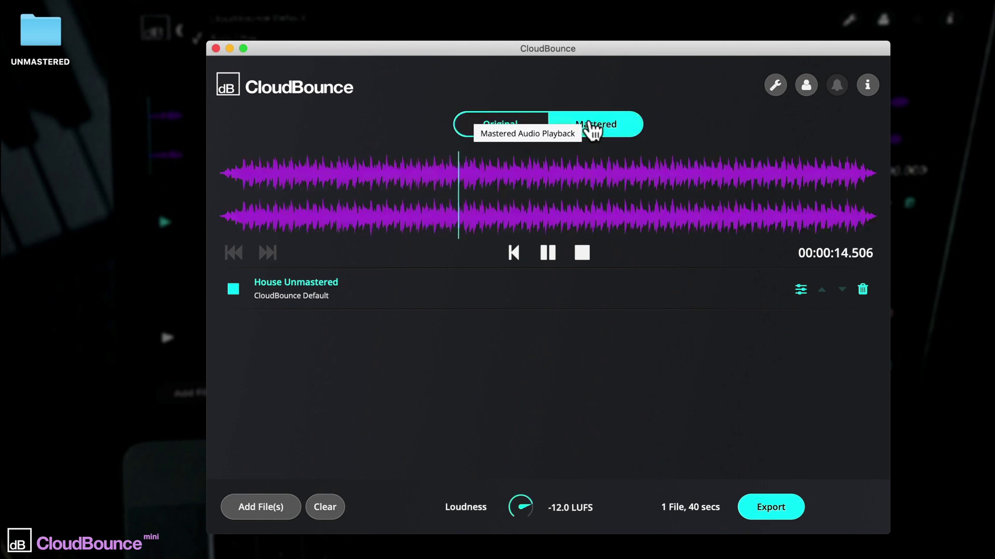
{"action": "left_click", "coordinate": [661, 194]}
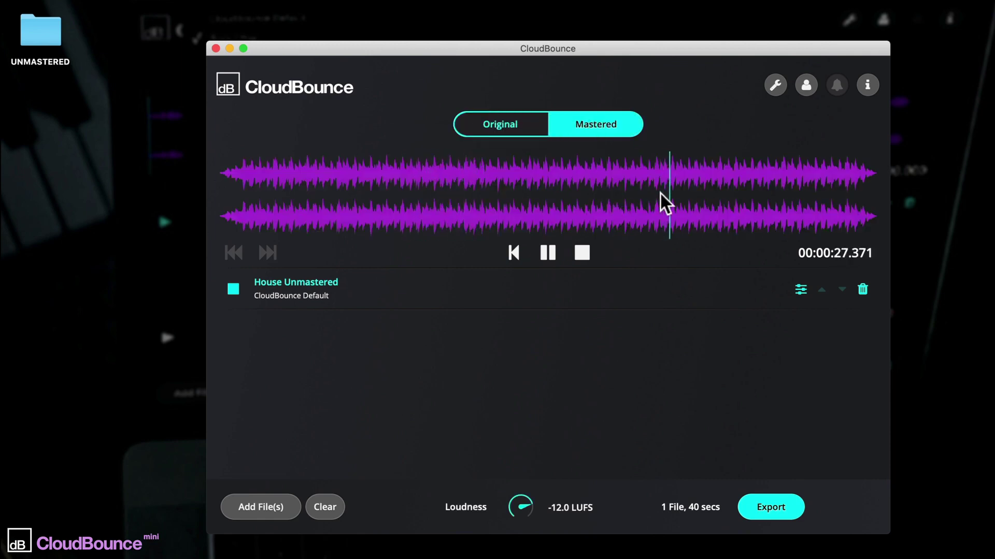
{"action": "left_click", "coordinate": [526, 132]}
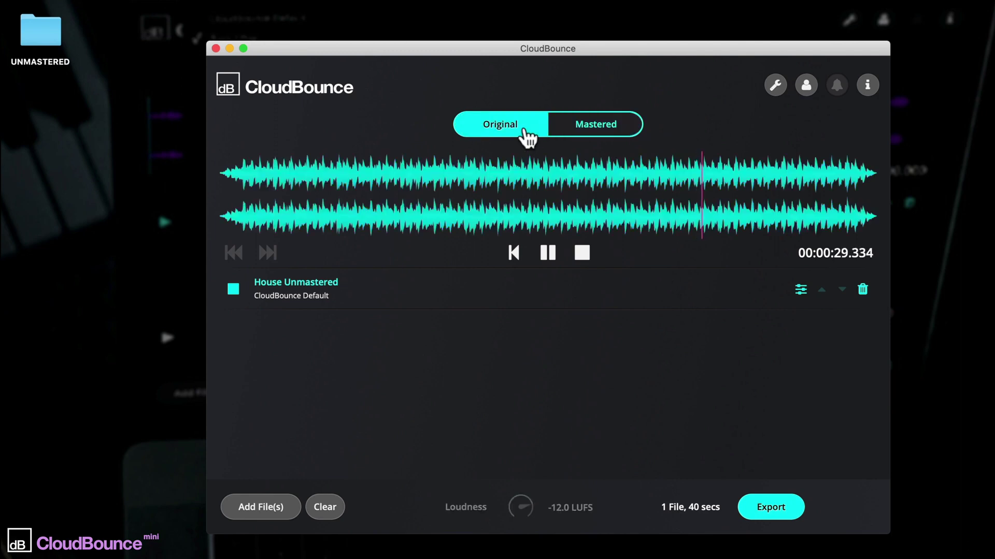
{"action": "left_click", "coordinate": [567, 125]}
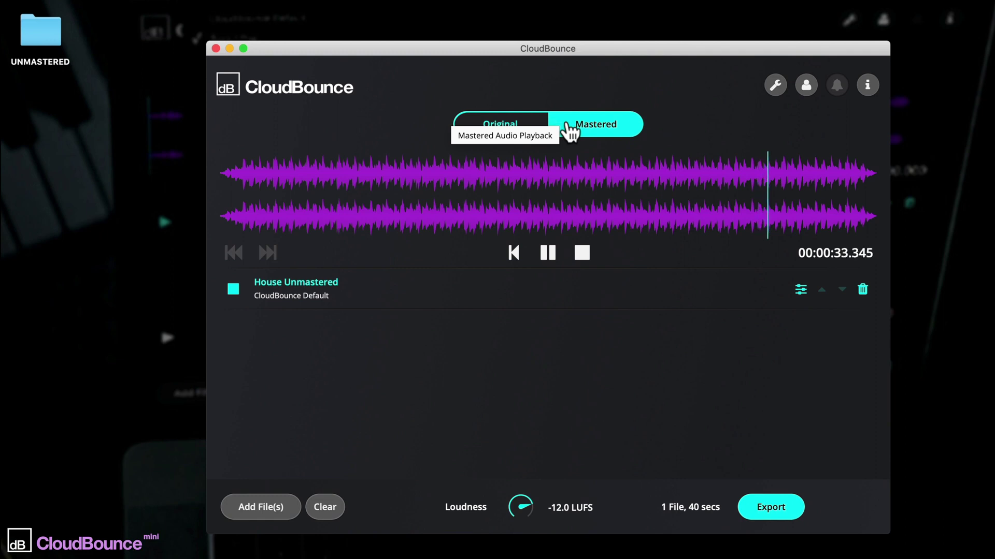
{"action": "left_click", "coordinate": [582, 253]}
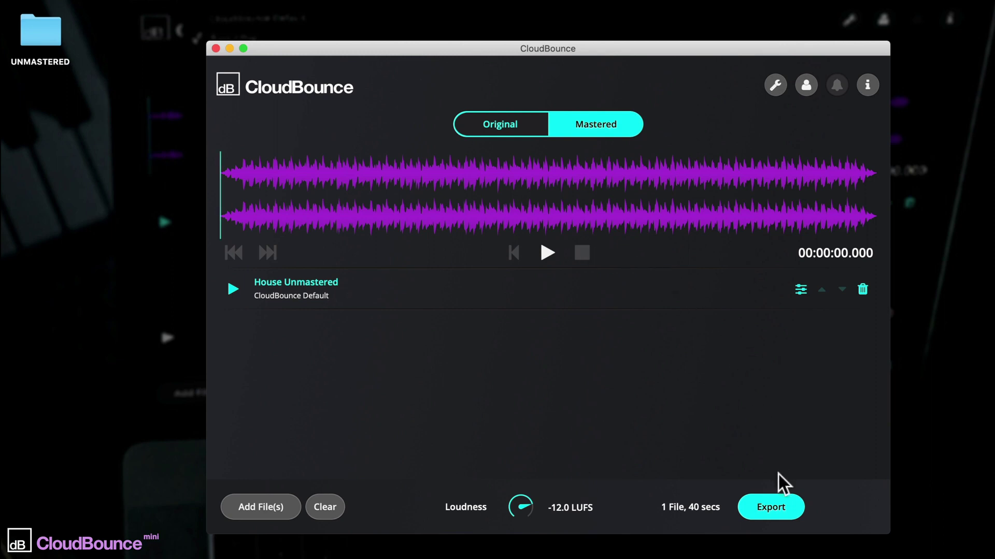
{"action": "left_click", "coordinate": [778, 508]}
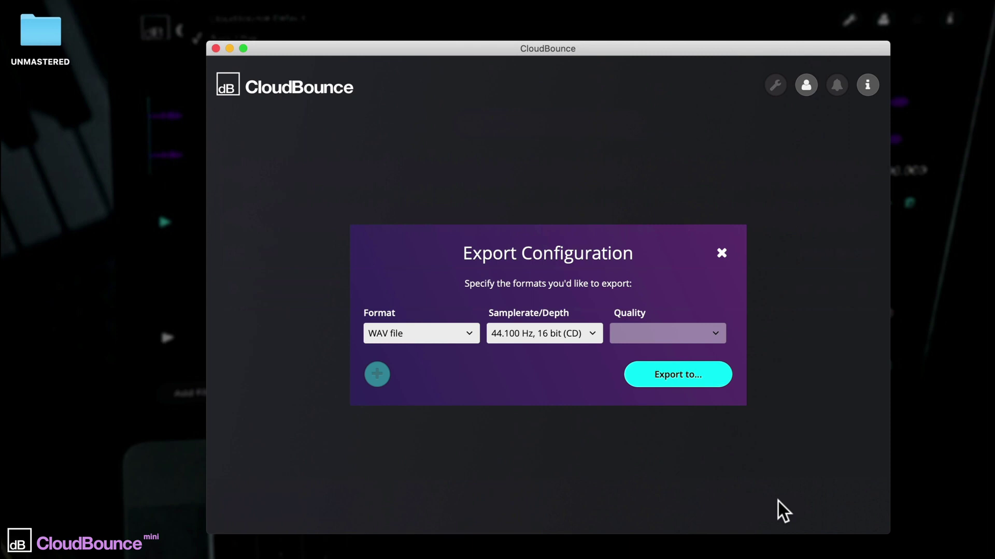
{"action": "left_click", "coordinate": [469, 334]}
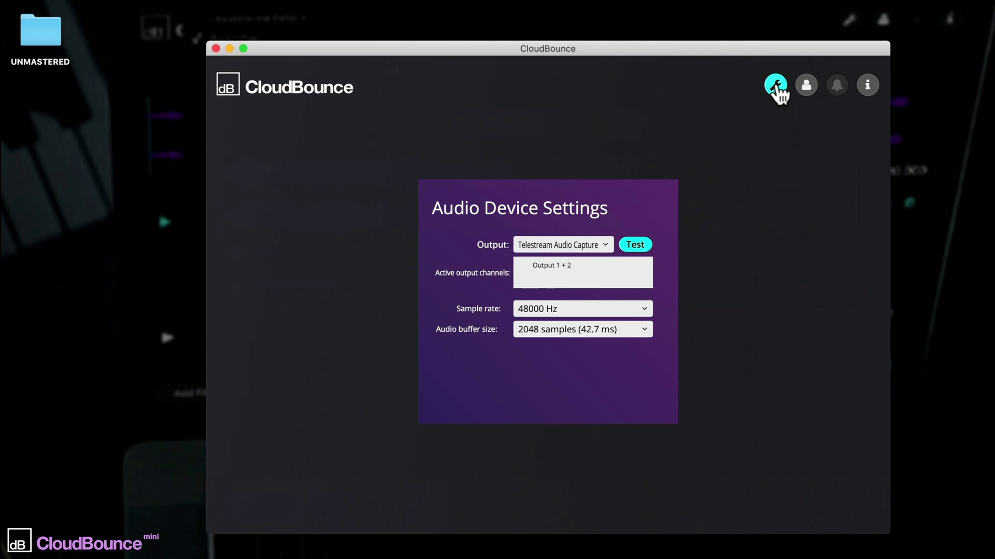
{"action": "left_click", "coordinate": [777, 91]}
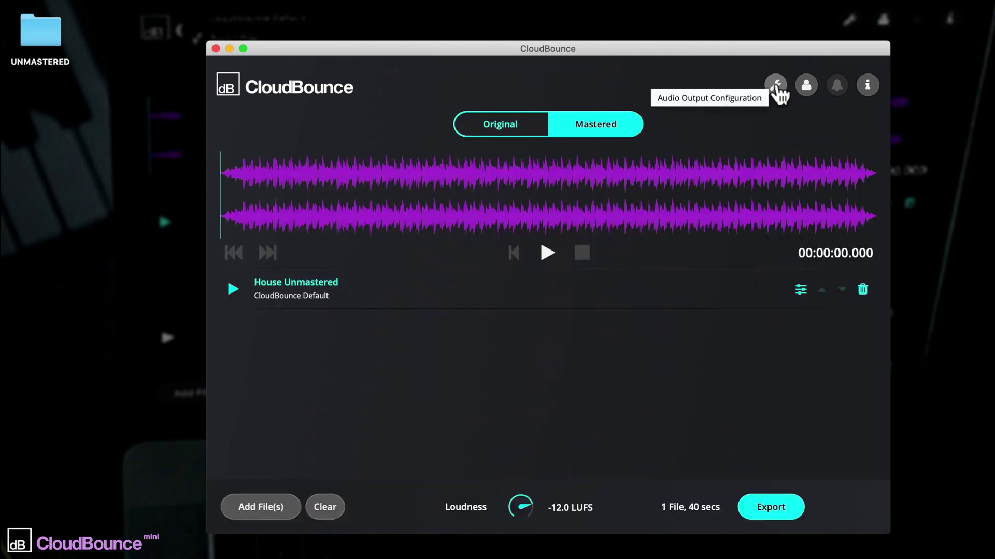
{"action": "left_click", "coordinate": [810, 91]}
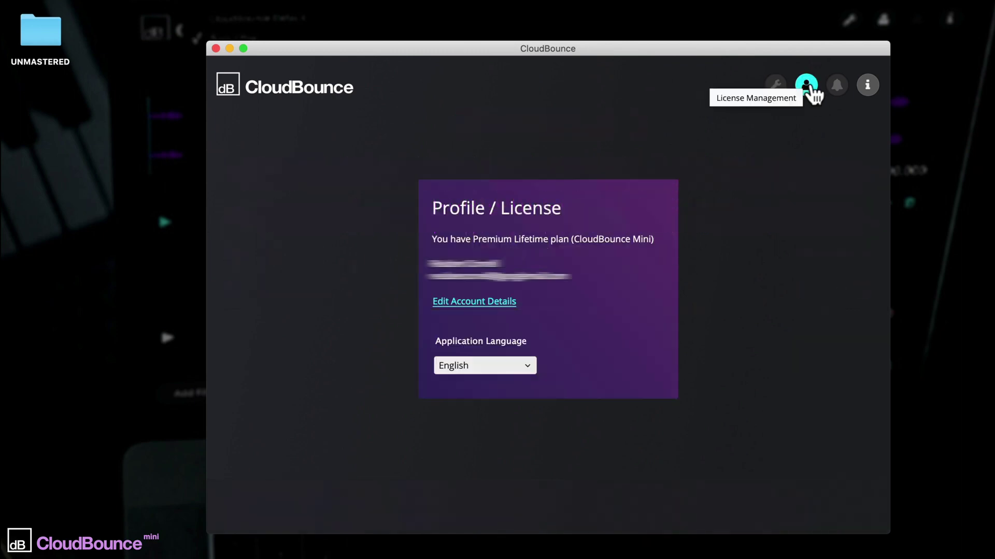
{"action": "left_click", "coordinate": [810, 89]}
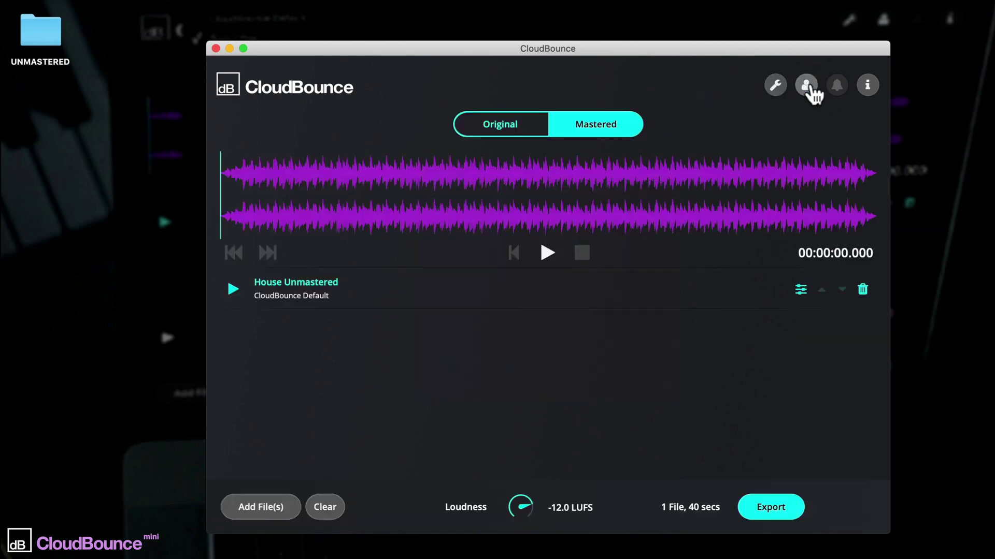
{"action": "left_click", "coordinate": [869, 88]}
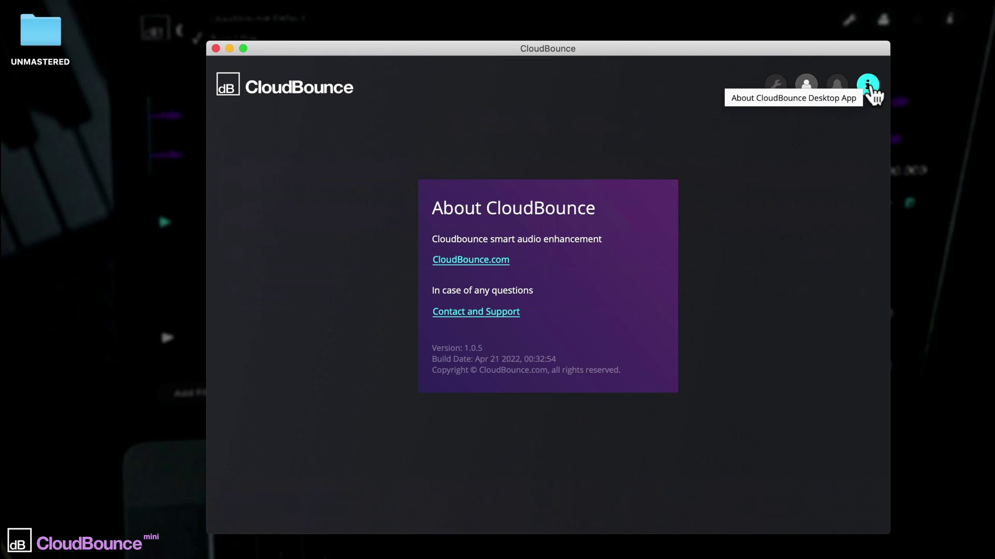
{"action": "left_click", "coordinate": [870, 89]}
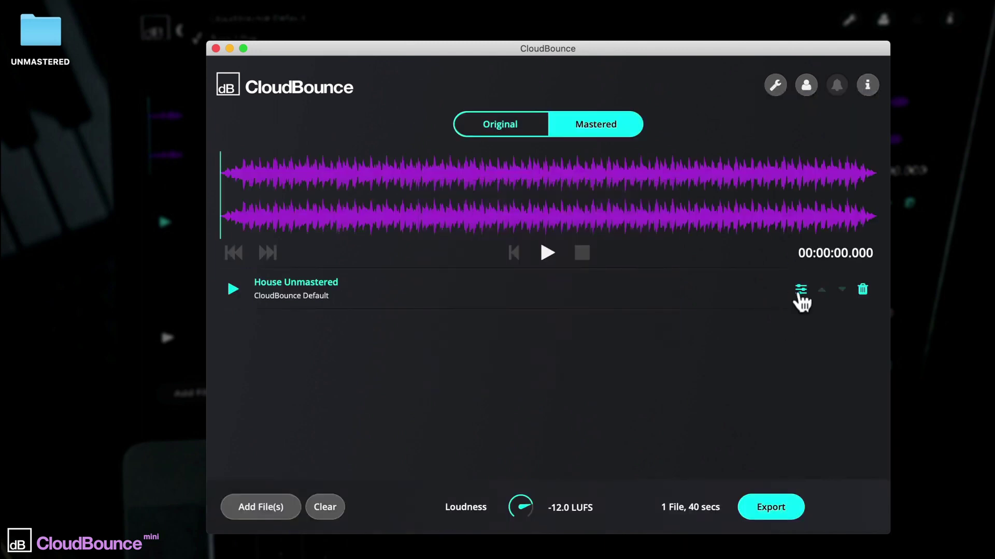
- Play House Unmastered while auditioning Hip Hop, then EDM, then back to CloudBounce Default references
{"action": "left_click", "coordinate": [801, 290]}
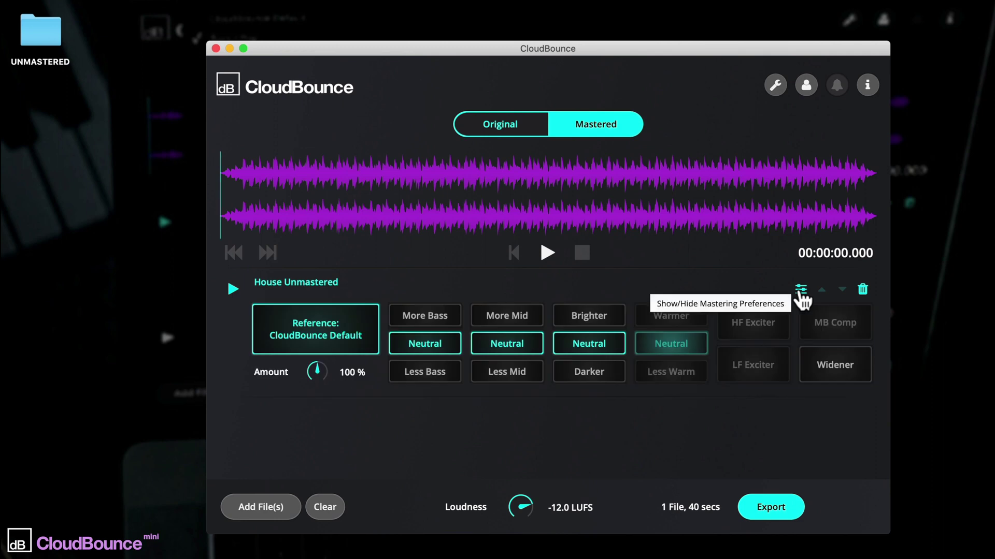
{"action": "left_click", "coordinate": [547, 254]}
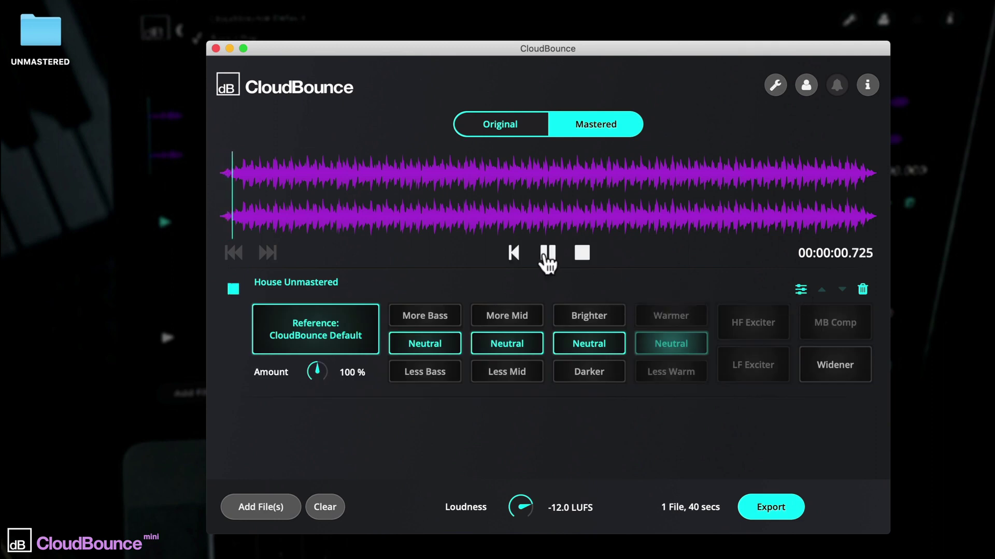
{"action": "left_click", "coordinate": [328, 340]}
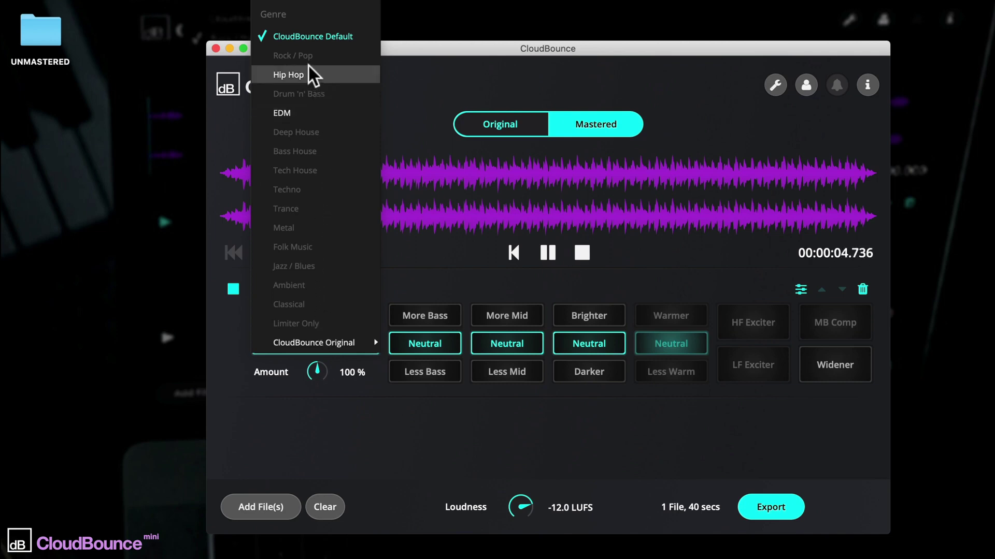
{"action": "left_click", "coordinate": [294, 76]}
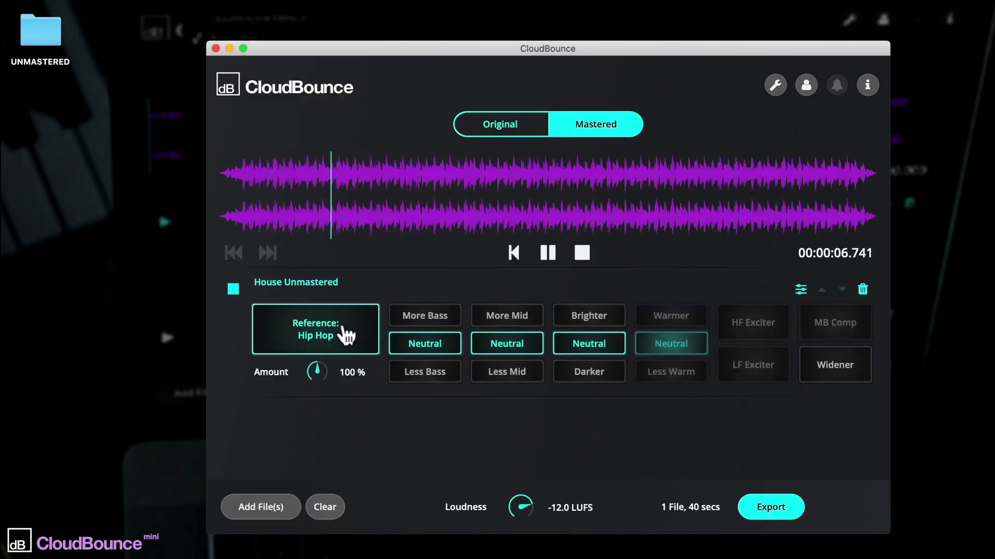
{"action": "left_click", "coordinate": [325, 344]}
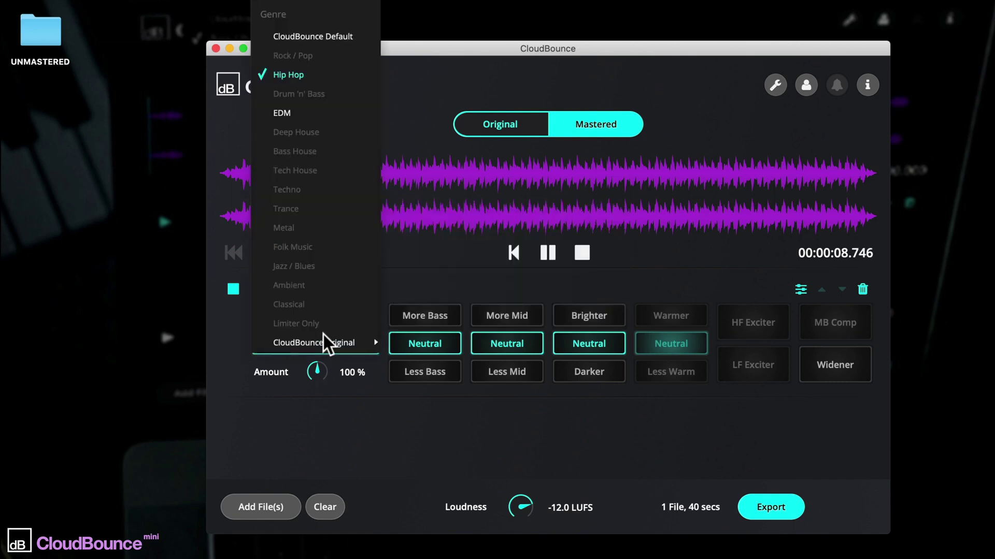
{"action": "left_click", "coordinate": [300, 114]}
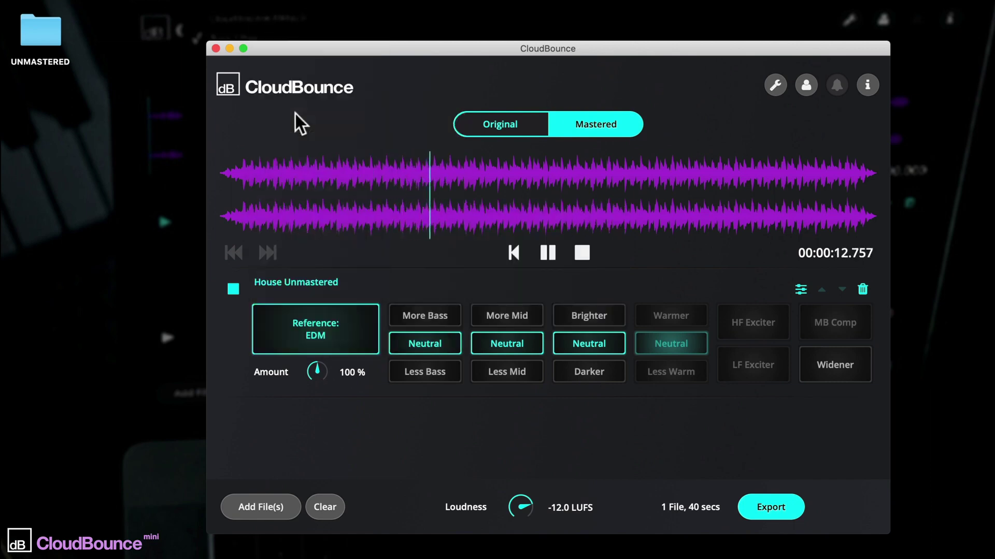
{"action": "left_click", "coordinate": [312, 332]}
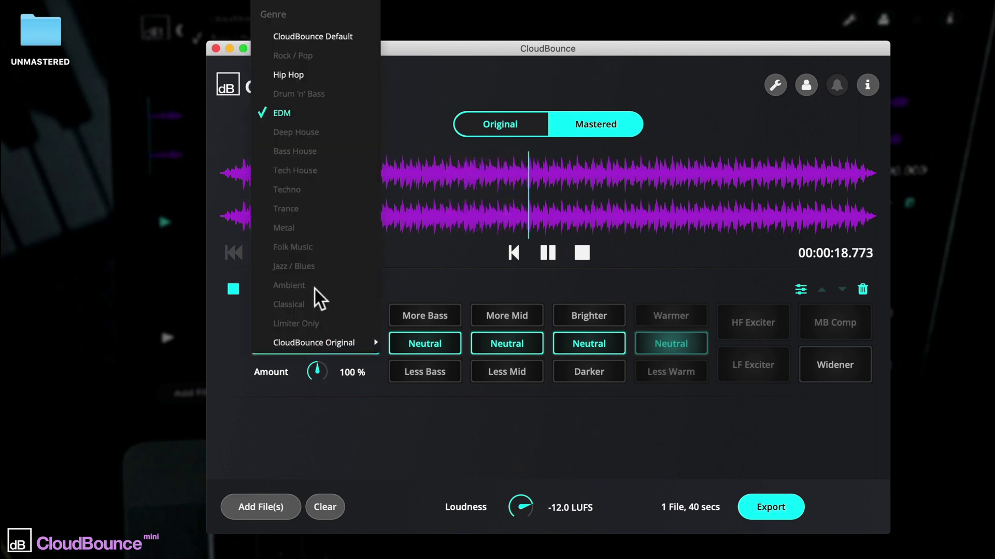
{"action": "left_click", "coordinate": [312, 37]}
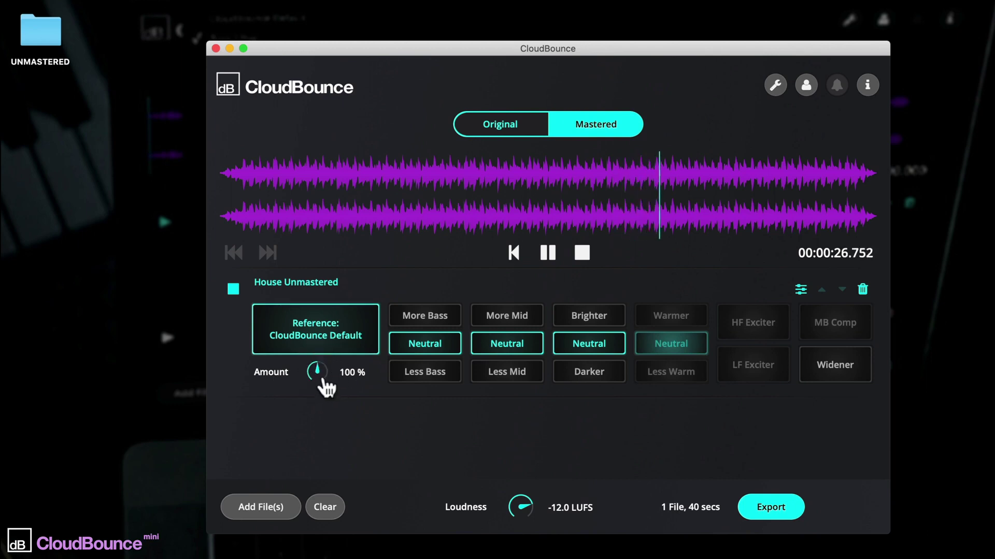
{"action": "left_click_drag", "start_coordinate": [322, 381], "coordinate": [311, 269]}
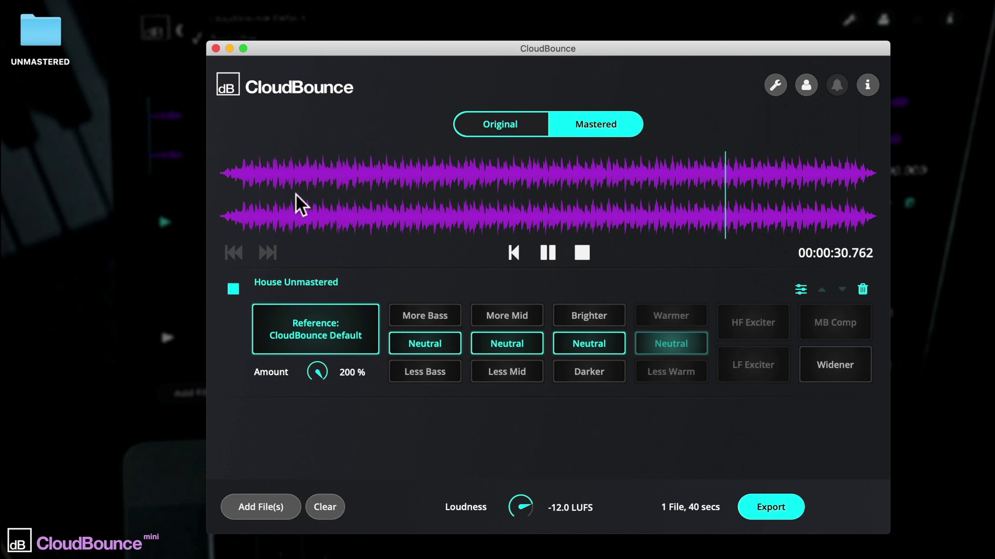
{"action": "left_click", "coordinate": [517, 130]}
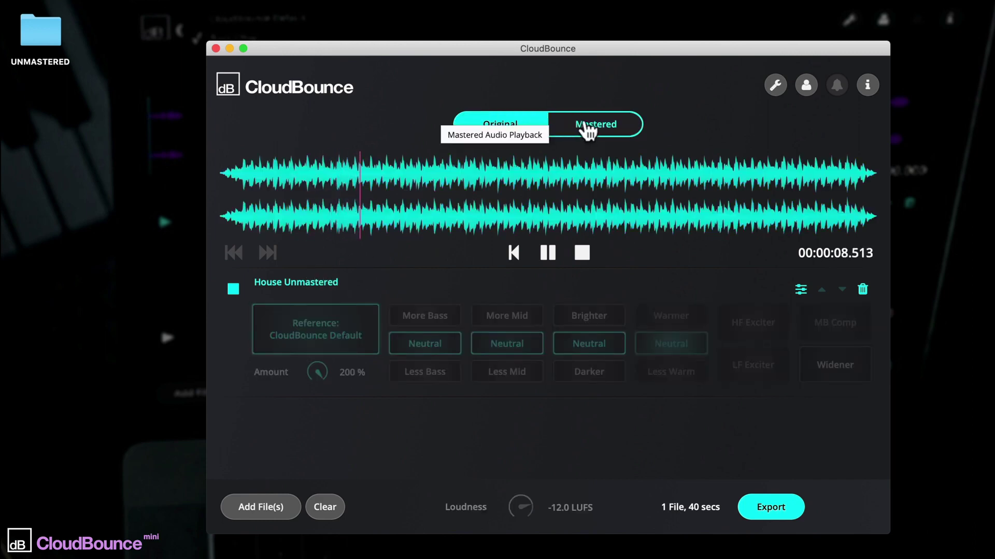
{"action": "left_click", "coordinate": [587, 130]}
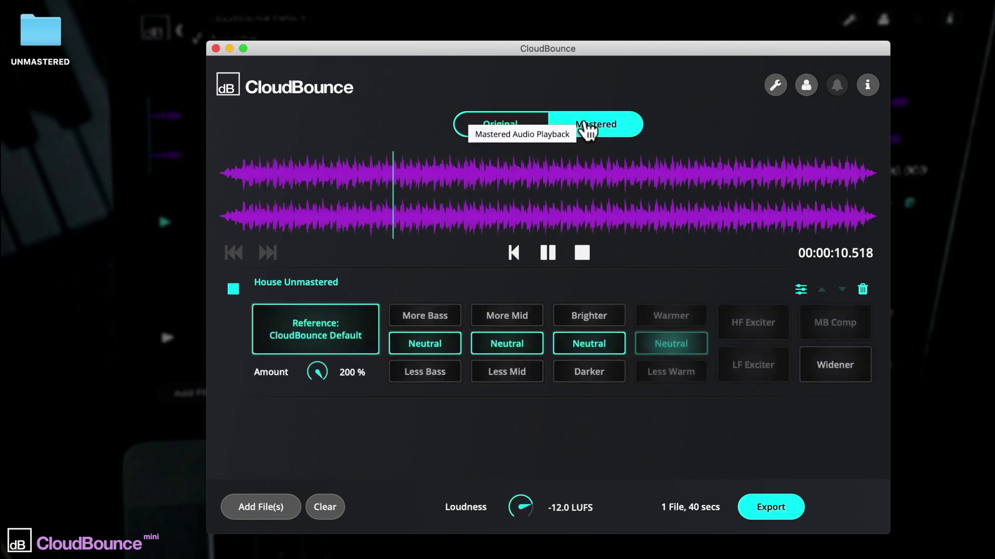
{"action": "left_click_drag", "start_coordinate": [317, 374], "coordinate": [327, 406]}
{"action": "left_click", "coordinate": [513, 129]}
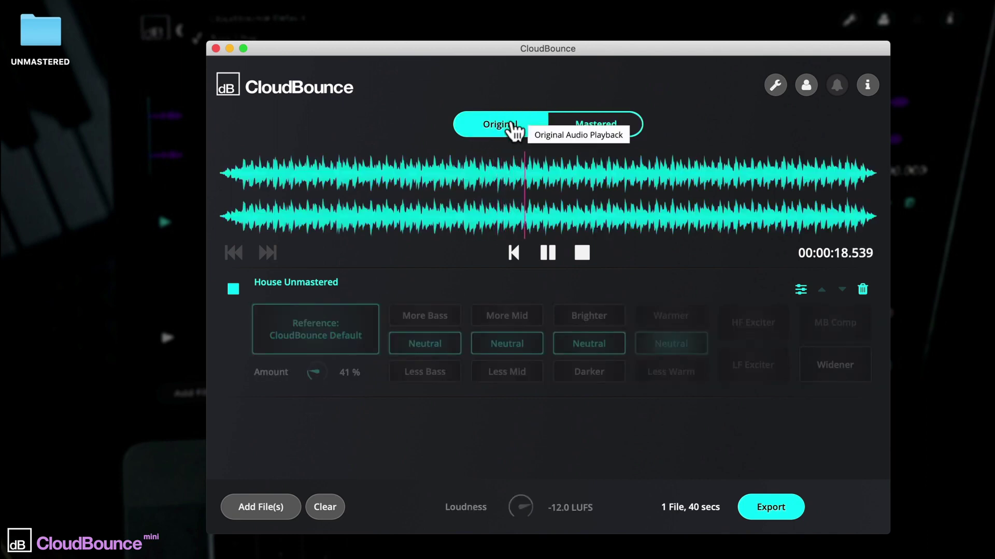
{"action": "left_click", "coordinate": [594, 127]}
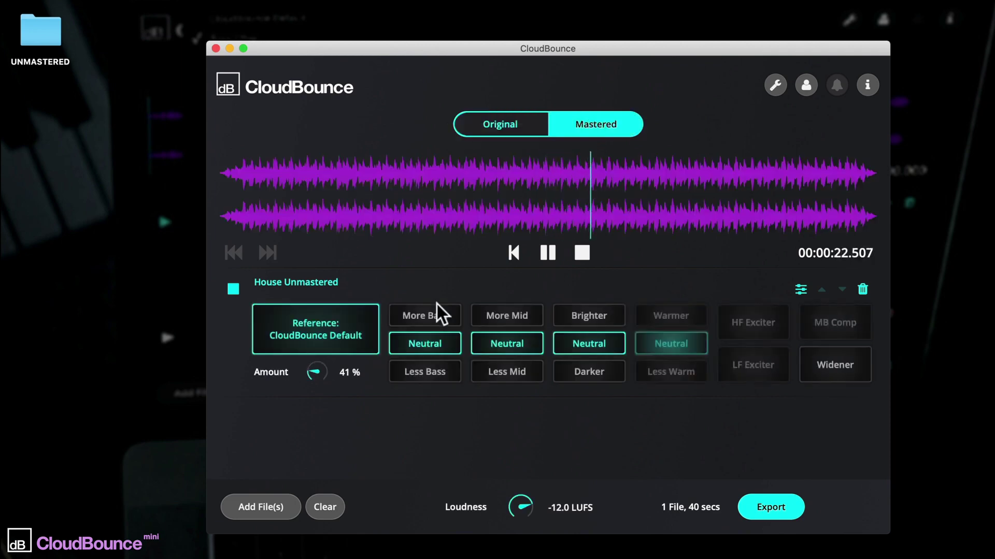
{"action": "double_click", "coordinate": [317, 369]}
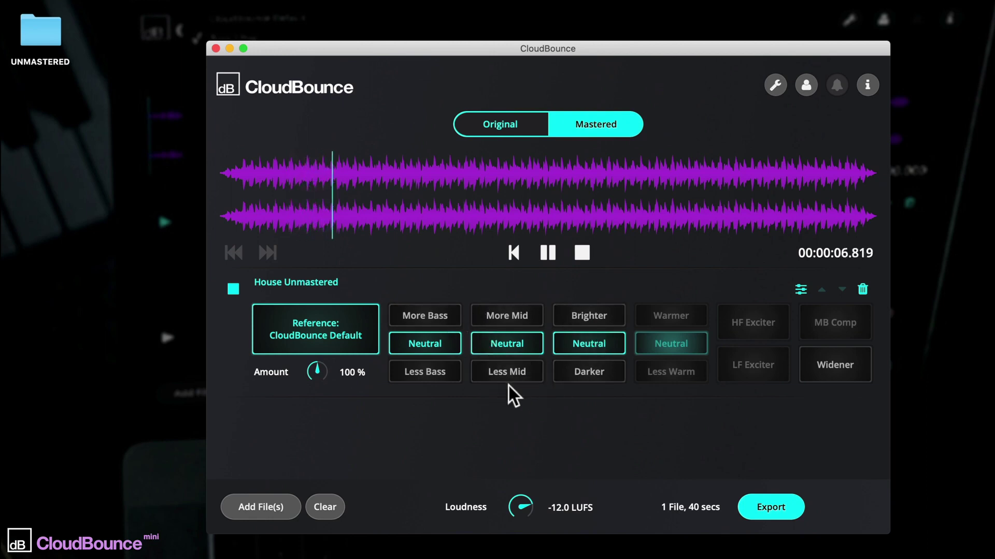
{"action": "left_click", "coordinate": [444, 322]}
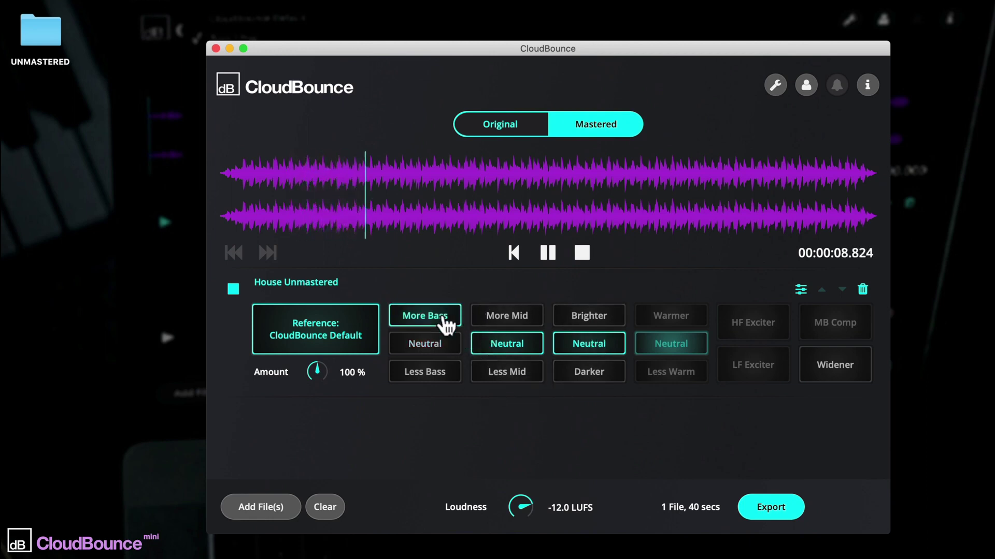
{"action": "left_click", "coordinate": [577, 382]}
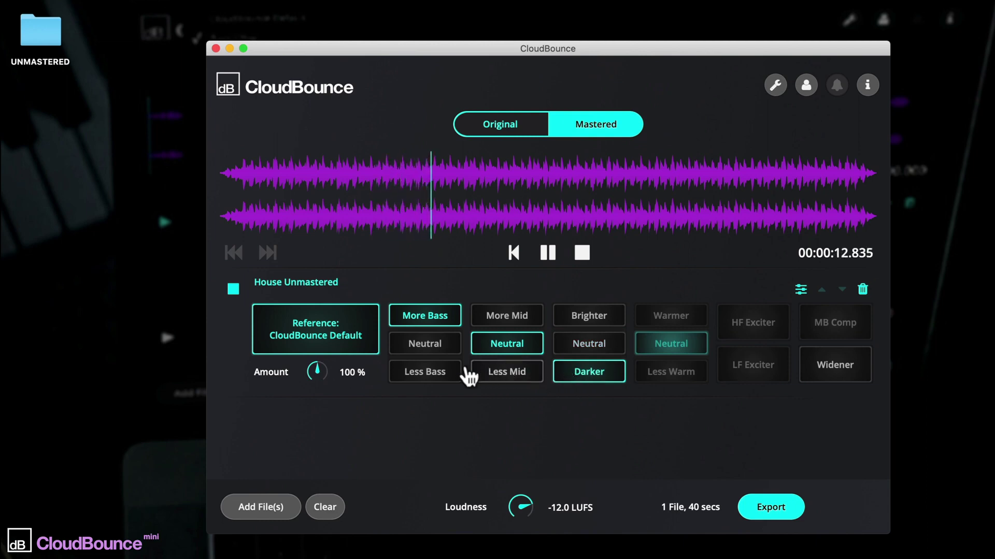
{"action": "left_click", "coordinate": [448, 372]}
{"action": "left_click", "coordinate": [585, 322]}
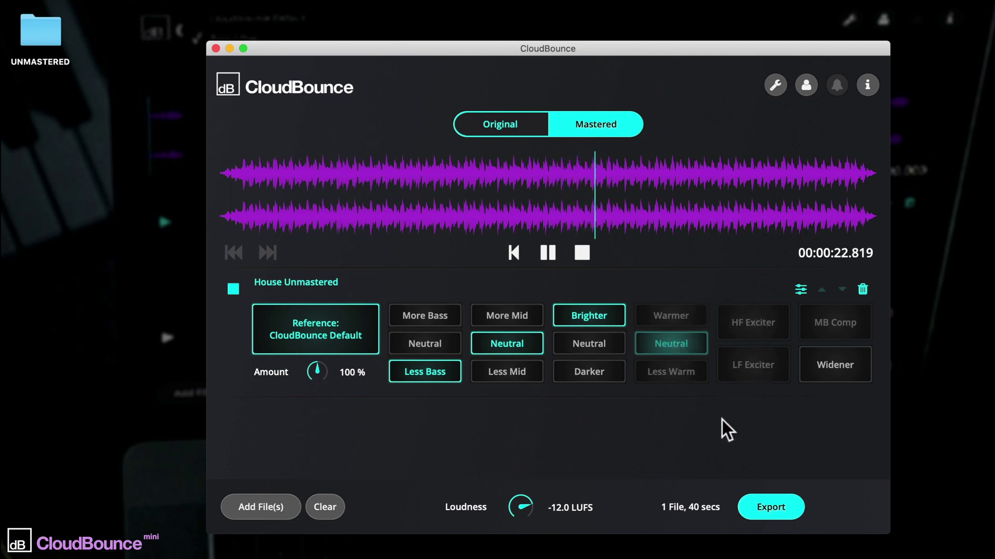
{"action": "left_click", "coordinate": [422, 317]}
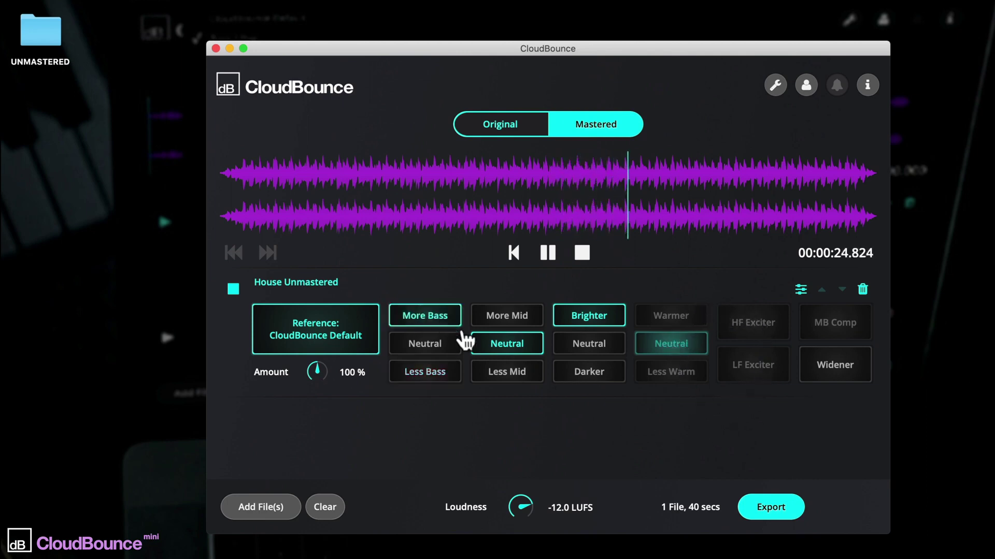
{"action": "left_click", "coordinate": [580, 349]}
{"action": "left_click", "coordinate": [438, 347]}
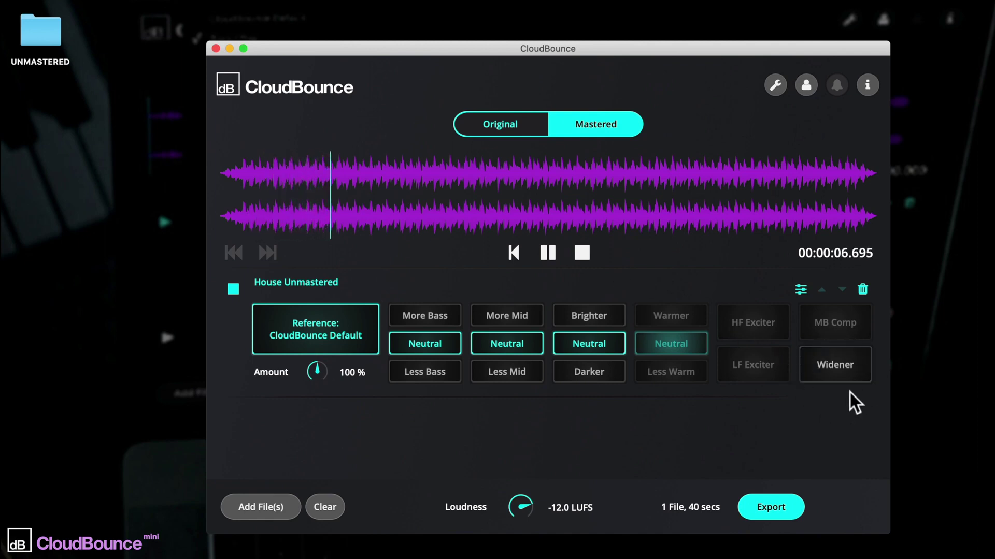
- Turn on Widener and raise Amount to 200 %, toggling Widener off and back on
{"action": "left_click", "coordinate": [839, 370]}
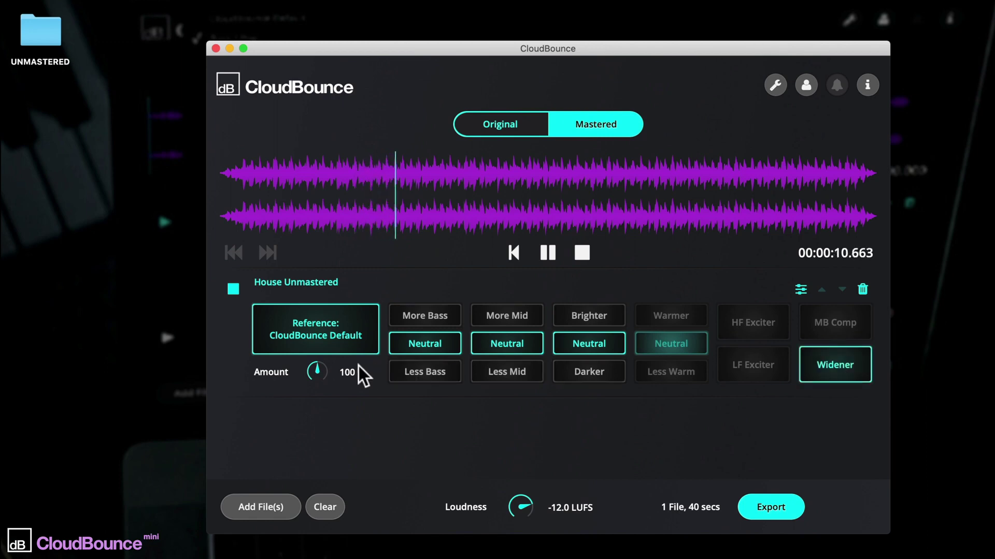
{"action": "left_click_drag", "start_coordinate": [318, 371], "coordinate": [313, 282]}
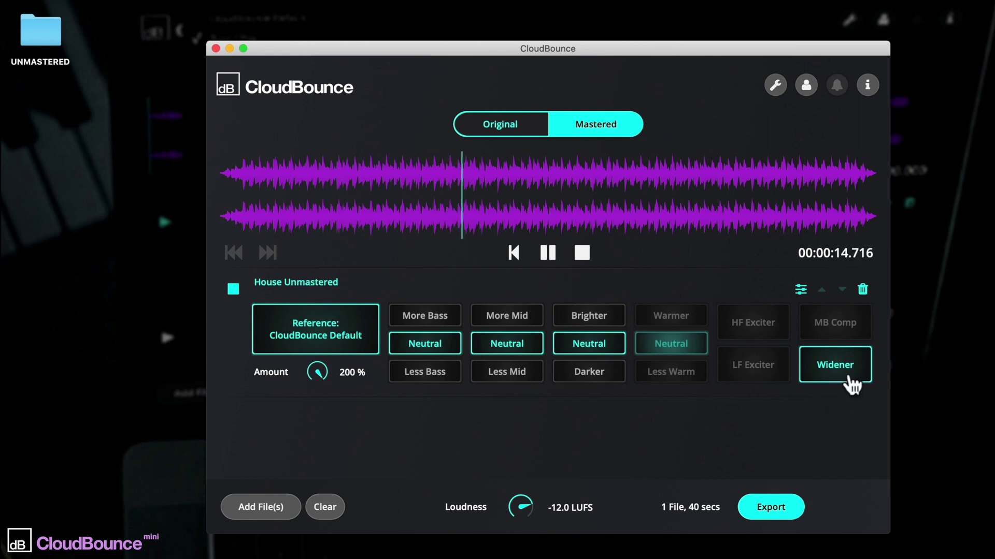
{"action": "left_click", "coordinate": [845, 374]}
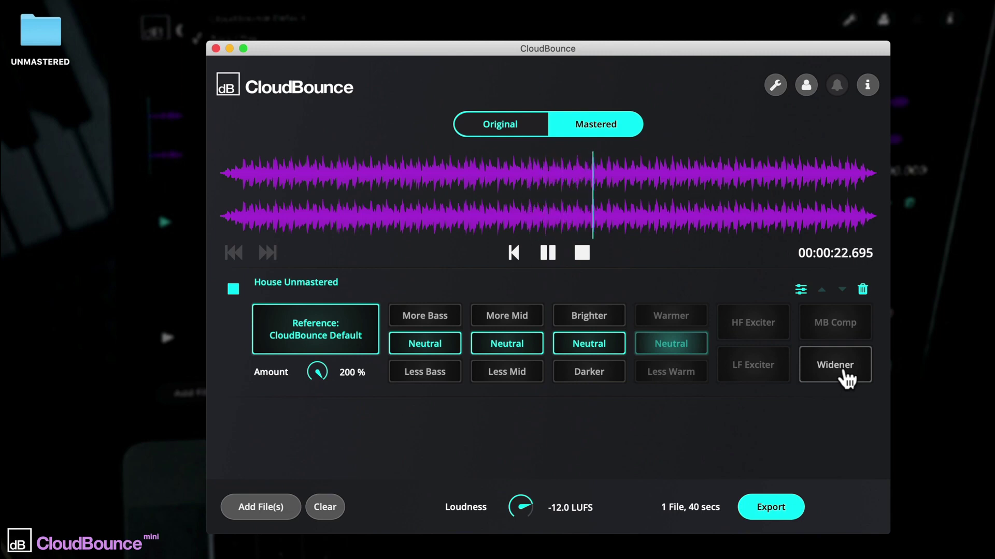
{"action": "left_click", "coordinate": [844, 374]}
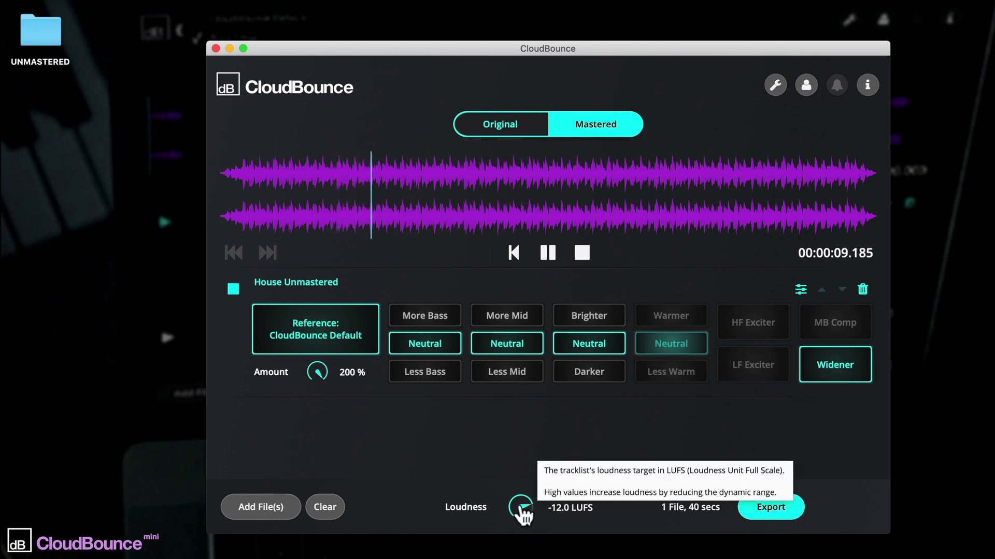
- Push the loudness target up to -9.5 LUFS, then down to -16.0 LUFS
{"action": "left_click_drag", "start_coordinate": [521, 509], "coordinate": [519, 477]}
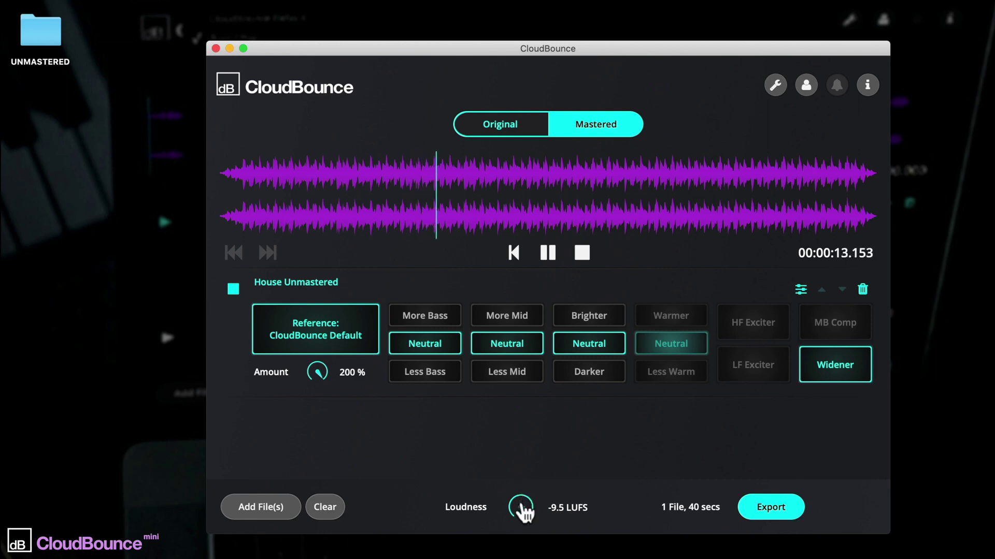
{"action": "left_click_drag", "start_coordinate": [525, 513], "coordinate": [525, 545]}
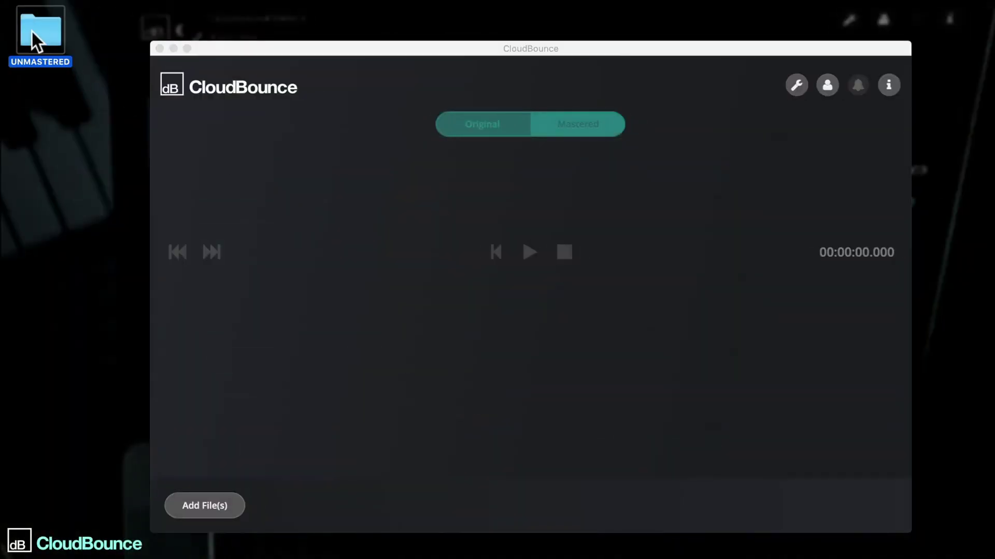
- Import House Unmastered.wav, start playback and show its mastering preferences
{"action": "left_click_drag", "start_coordinate": [576, 369], "coordinate": [257, 253]}
{"action": "left_click", "coordinate": [310, 311]}
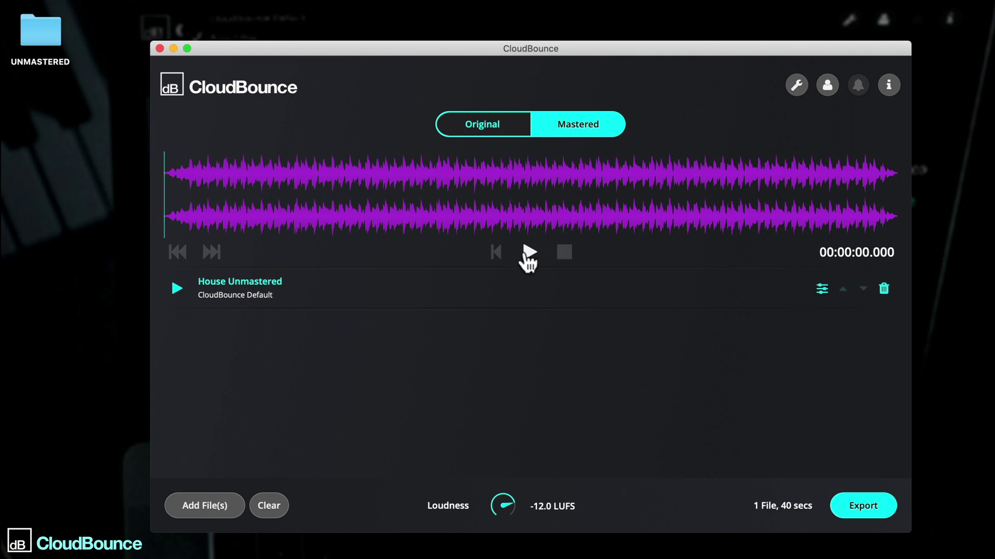
{"action": "left_click", "coordinate": [529, 254]}
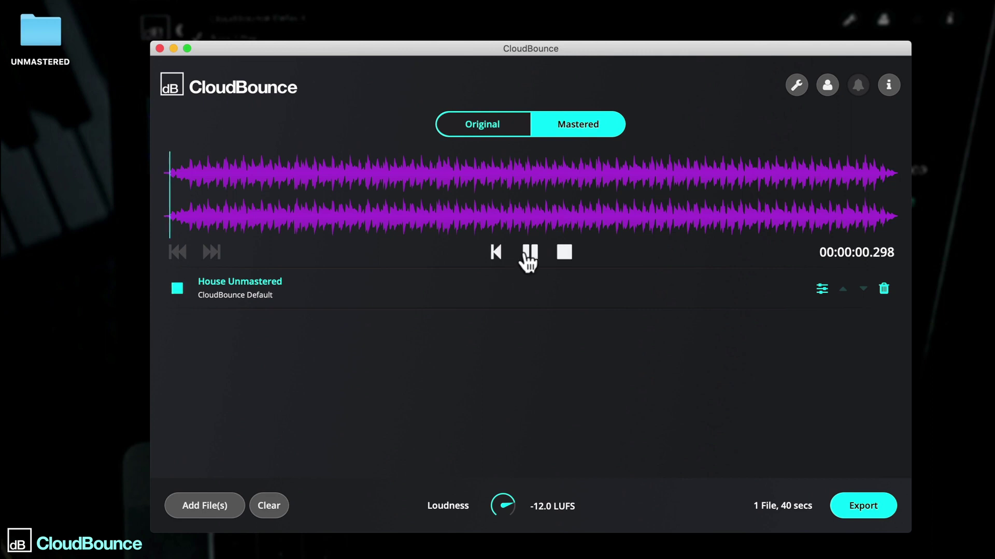
{"action": "left_click", "coordinate": [822, 291]}
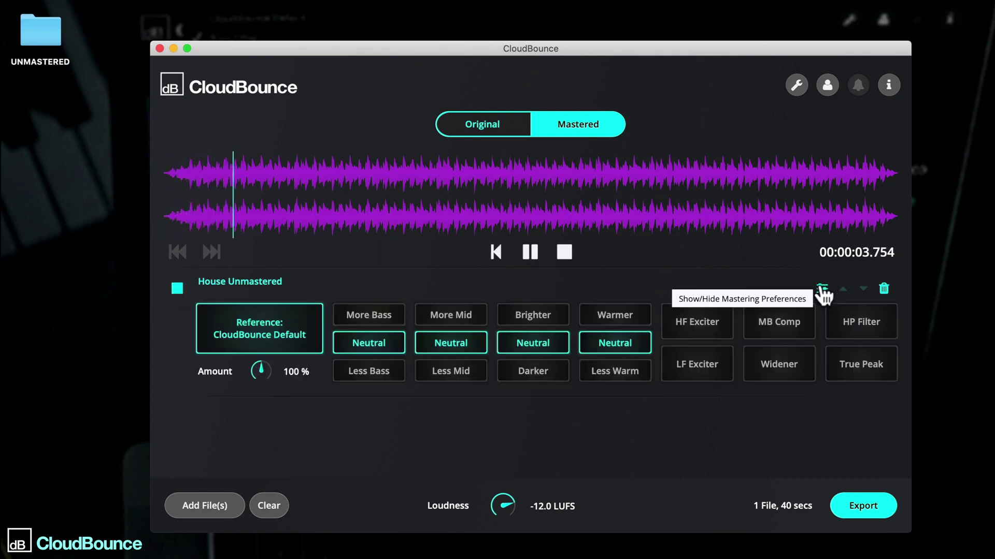
- Audition Trance, Ambient, Bass House and finally Deep House as genre references
{"action": "left_click", "coordinate": [267, 340]}
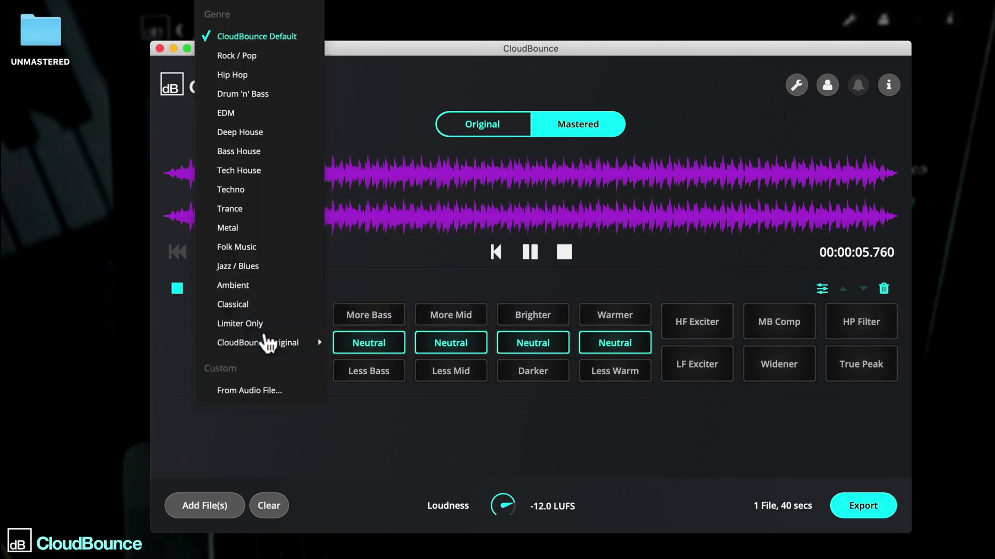
{"action": "mouse_move", "coordinate": [266, 342]}
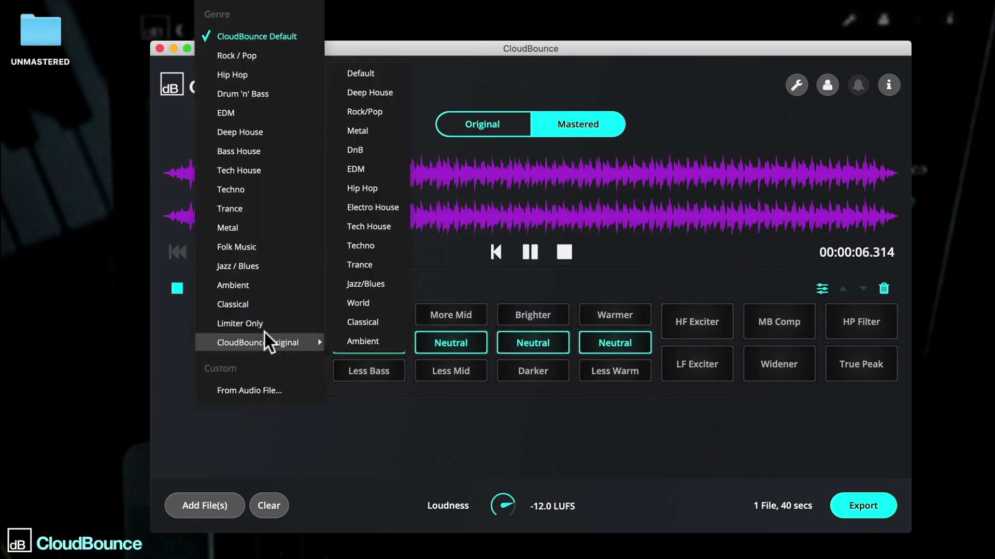
{"action": "left_click", "coordinate": [251, 213]}
{"action": "left_click", "coordinate": [264, 327]}
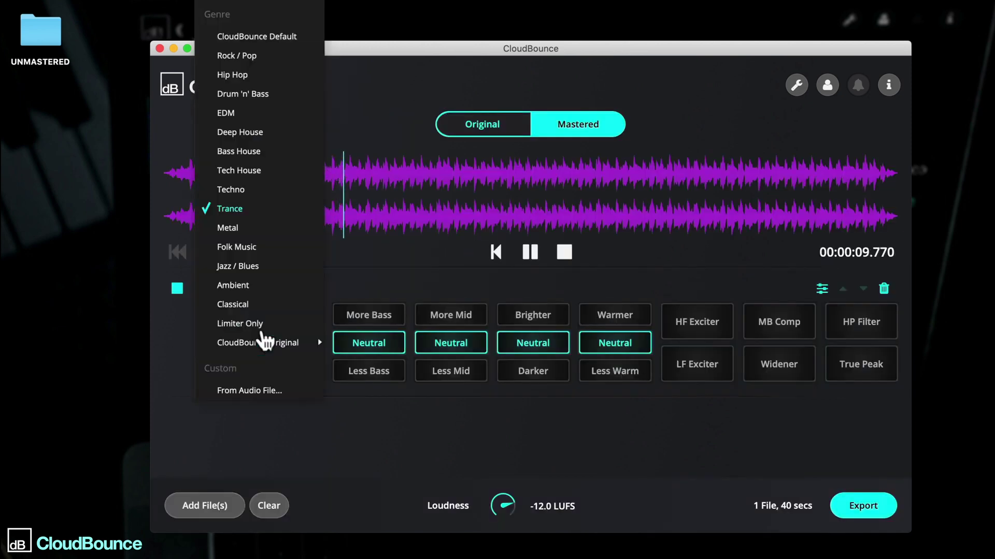
{"action": "left_click", "coordinate": [252, 286]}
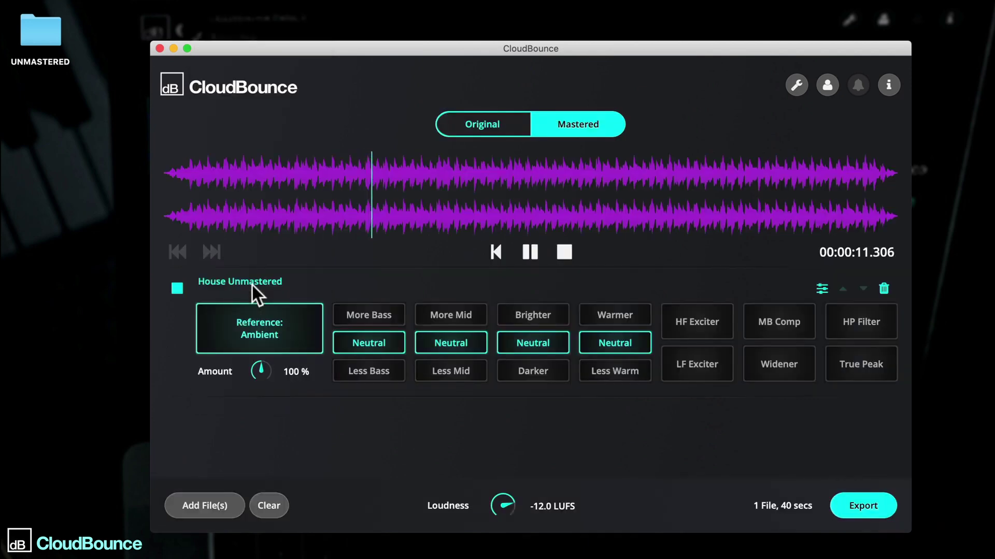
{"action": "left_click", "coordinate": [256, 334]}
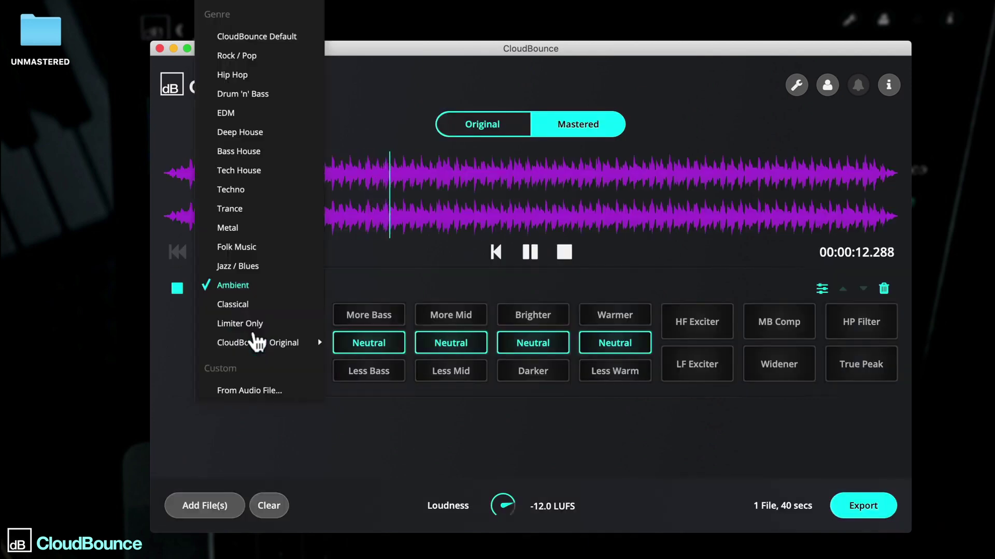
{"action": "left_click", "coordinate": [251, 151]}
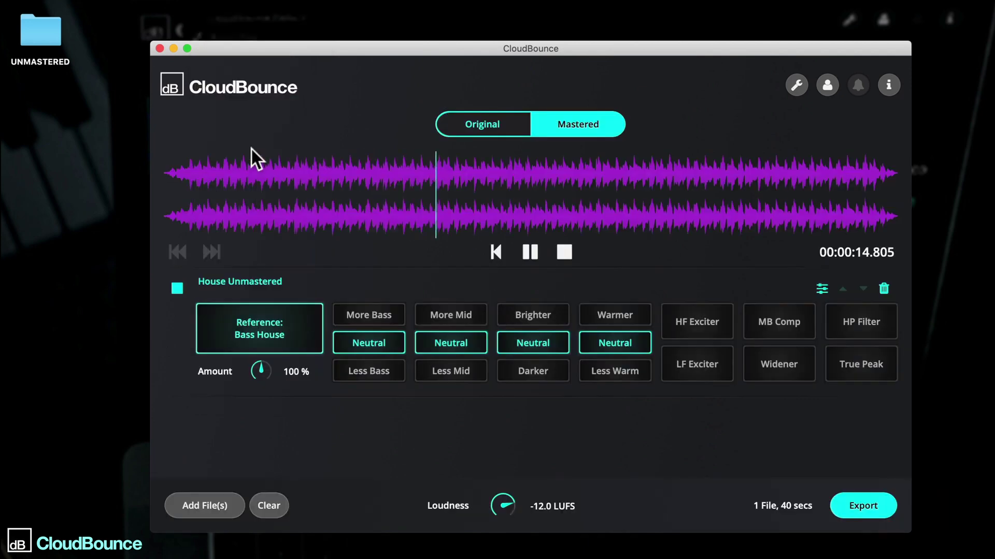
{"action": "left_click", "coordinate": [255, 334]}
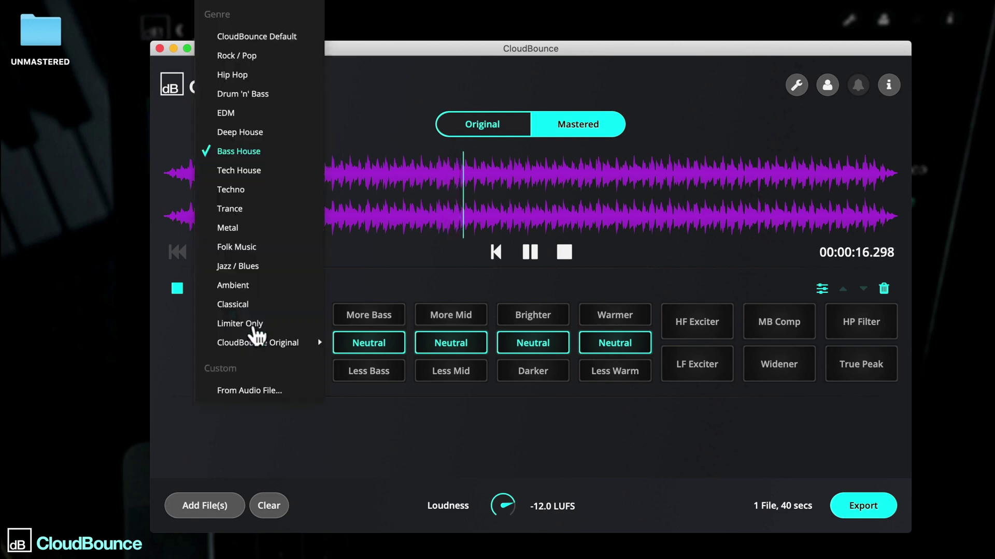
{"action": "left_click", "coordinate": [251, 134]}
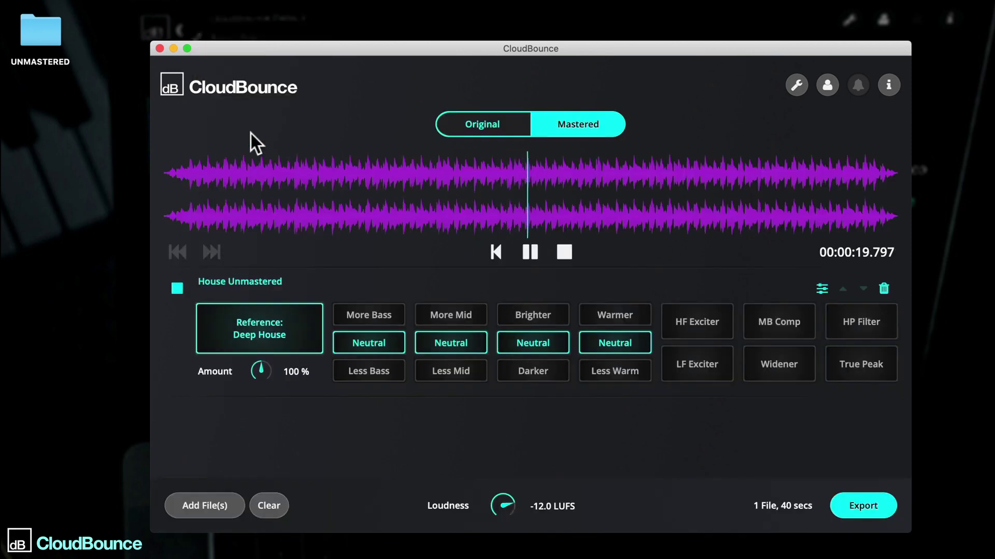
- Load a custom reference audio file, set Amount to 130 % and listen to the original
{"action": "mouse_move", "coordinate": [269, 344]}
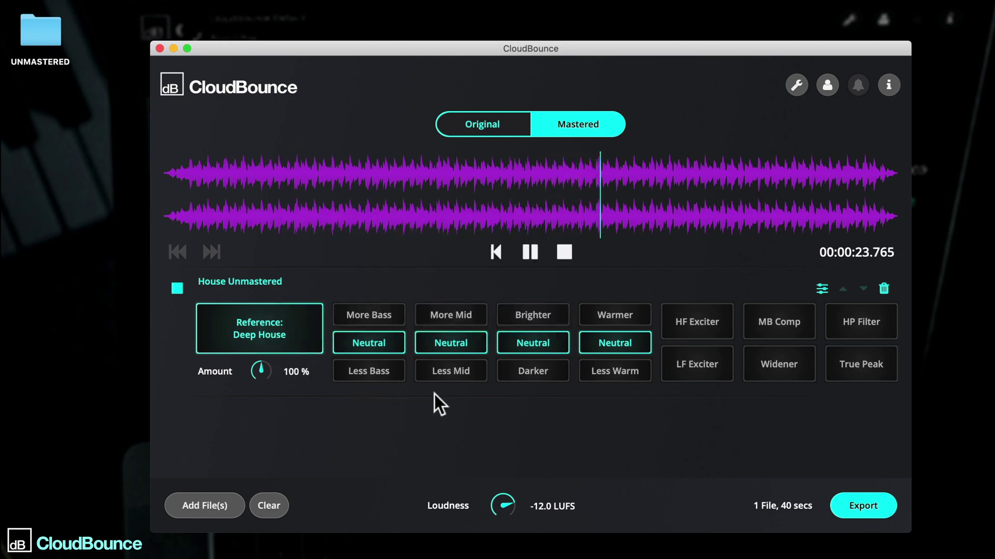
{"action": "left_click", "coordinate": [529, 252]}
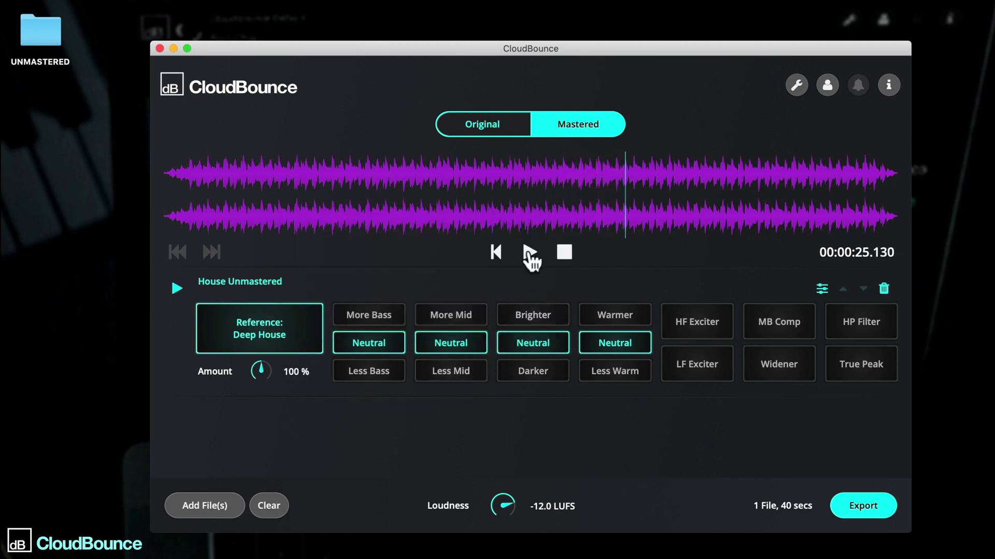
{"action": "left_click", "coordinate": [200, 216]}
{"action": "left_click", "coordinate": [250, 332]}
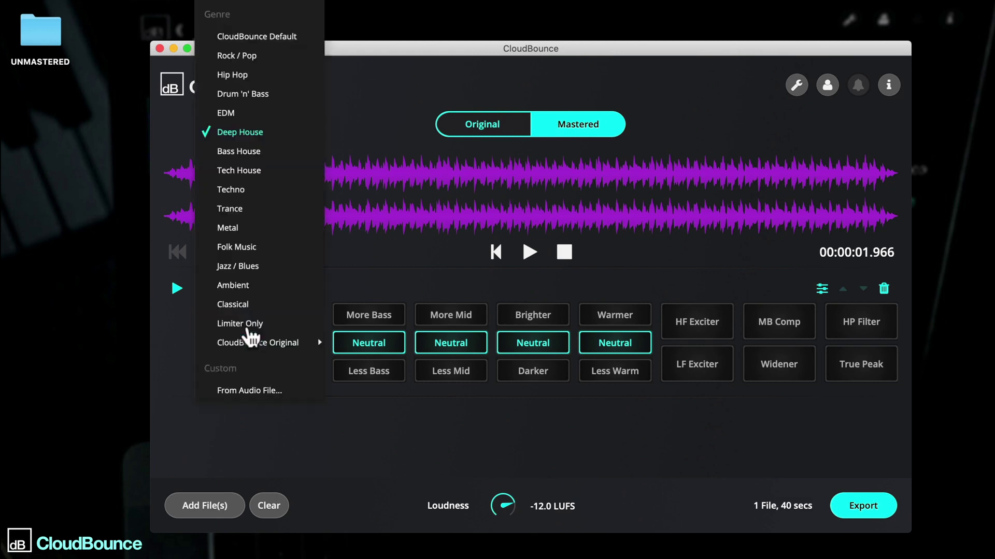
{"action": "left_click", "coordinate": [258, 392]}
{"action": "left_click", "coordinate": [485, 374]}
{"action": "left_click", "coordinate": [785, 454]}
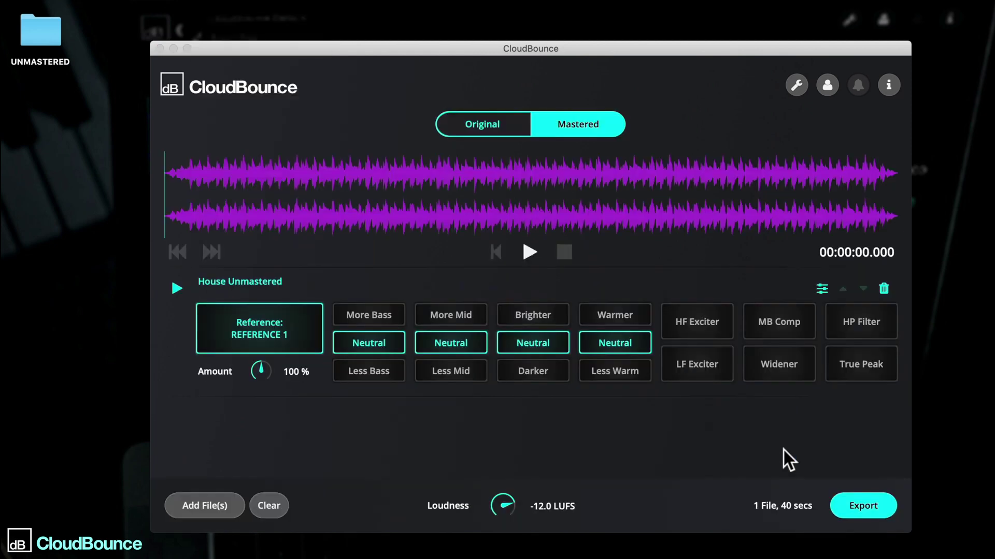
{"action": "left_click", "coordinate": [529, 252]}
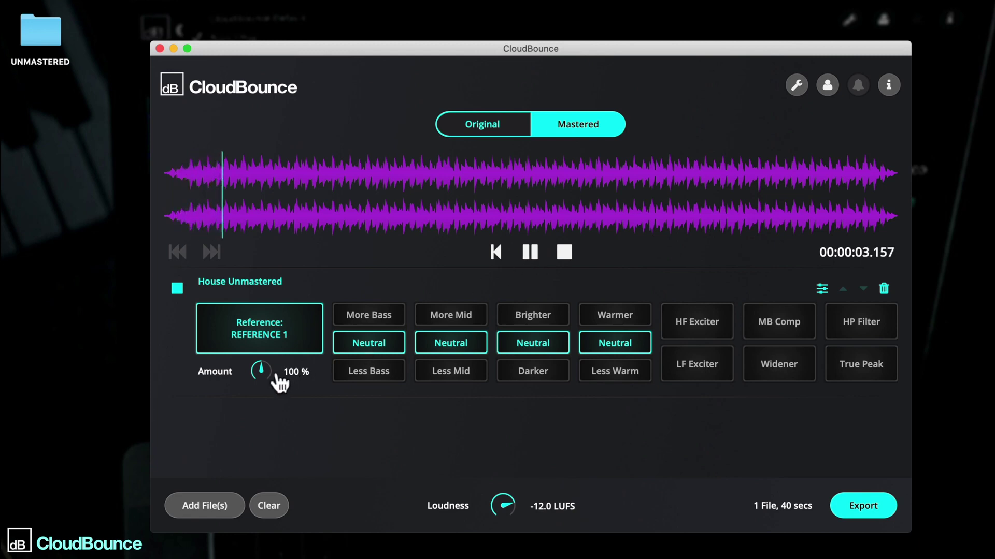
{"action": "left_click_drag", "start_coordinate": [264, 371], "coordinate": [264, 353]}
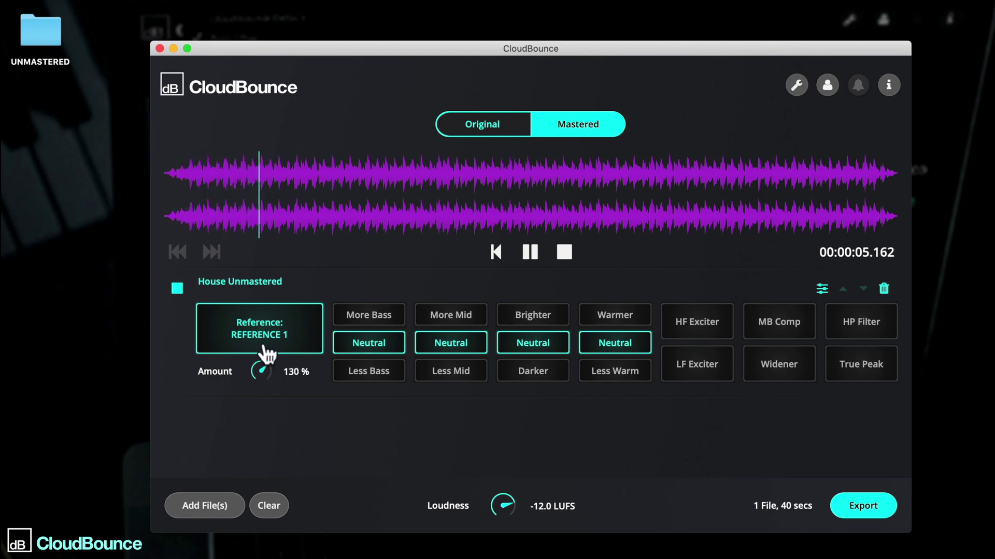
{"action": "left_click", "coordinate": [474, 127]}
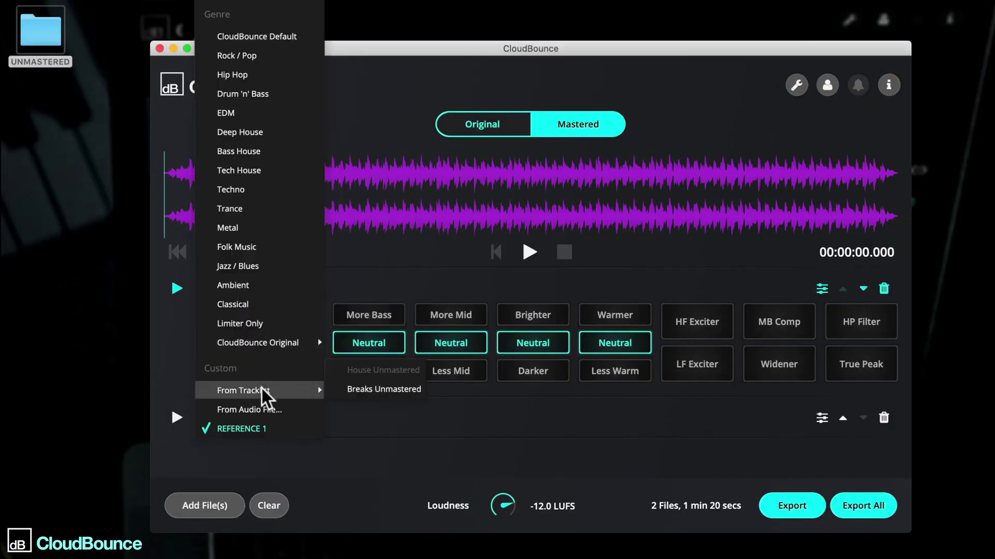
- Use Breaks Unmastered from the tracklist as reference and A/B original versus mastered playback
{"action": "left_click", "coordinate": [369, 389]}
{"action": "left_click", "coordinate": [530, 252]}
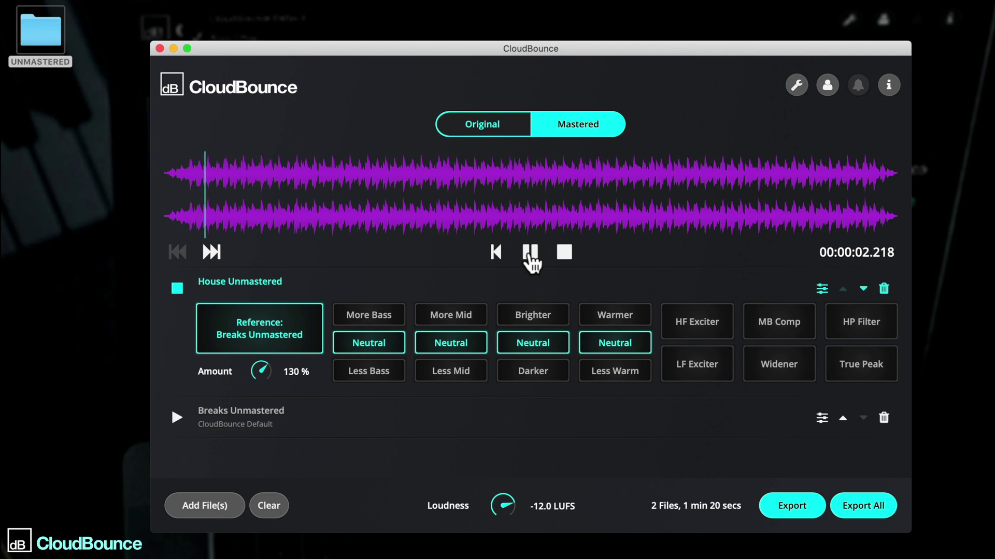
{"action": "left_click", "coordinate": [518, 126]}
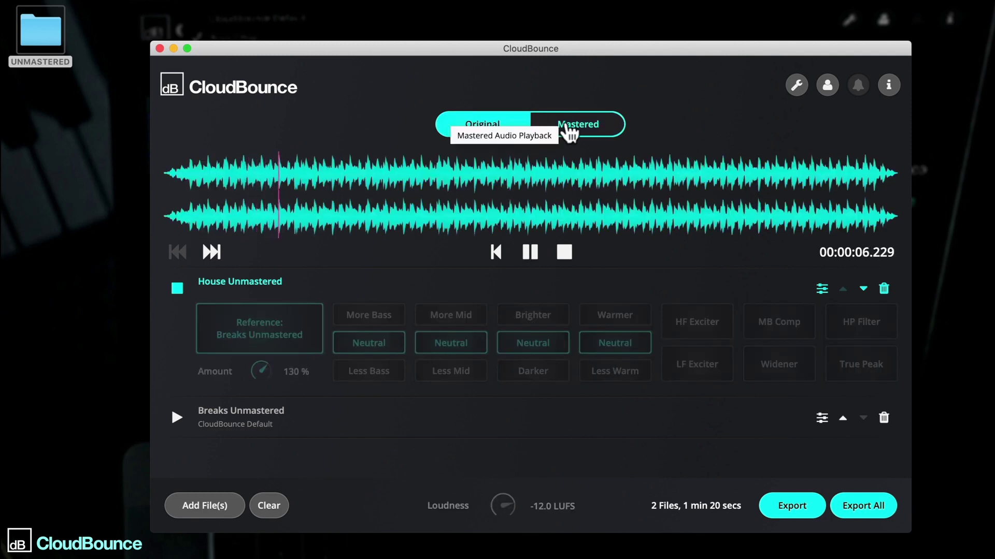
{"action": "left_click", "coordinate": [568, 129]}
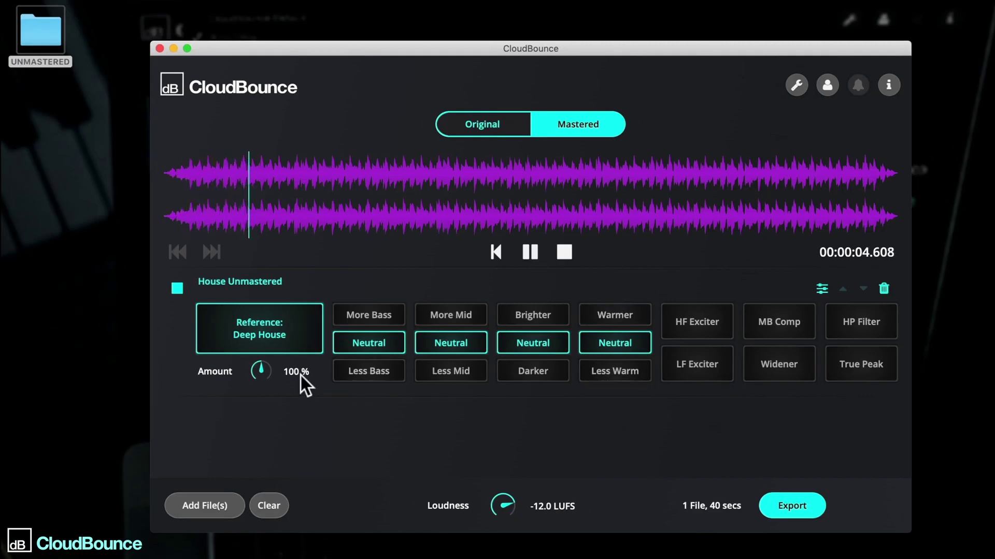
- Set Amount to 200 %, try Warmer and Less Warm, then leave warmth at Neutral
{"action": "left_click_drag", "start_coordinate": [287, 375], "coordinate": [272, 270]}
{"action": "left_click", "coordinate": [610, 321]}
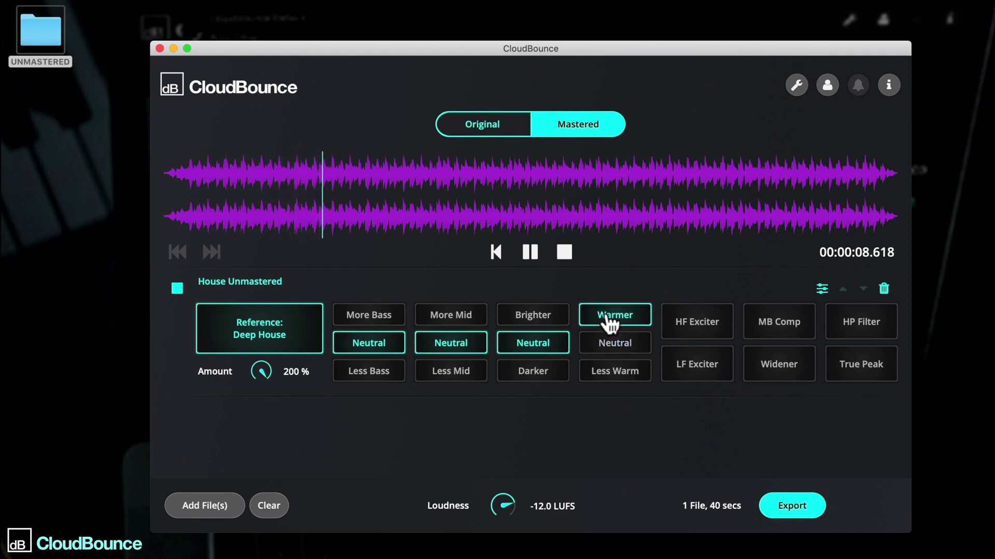
{"action": "left_click", "coordinate": [610, 376]}
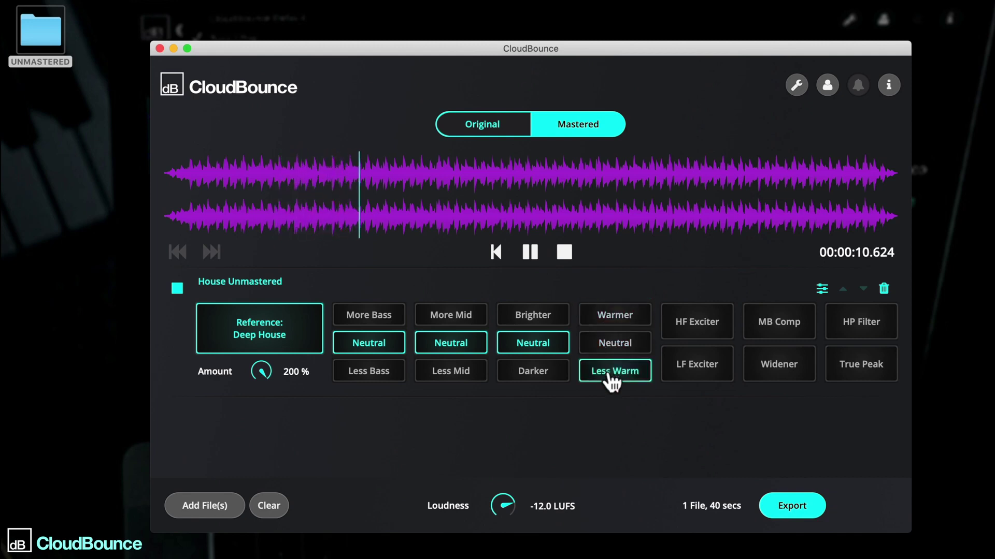
{"action": "left_click", "coordinate": [616, 318]}
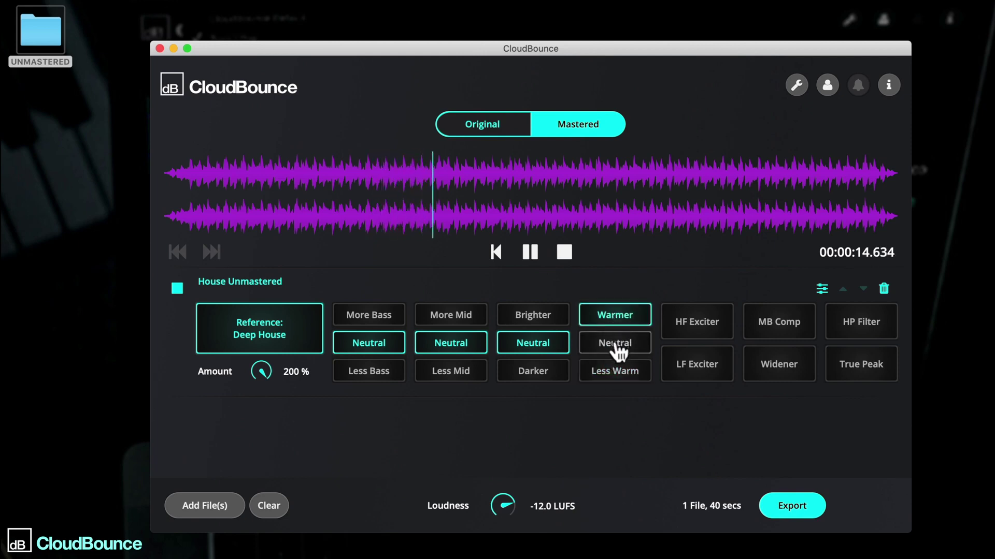
{"action": "left_click", "coordinate": [615, 344]}
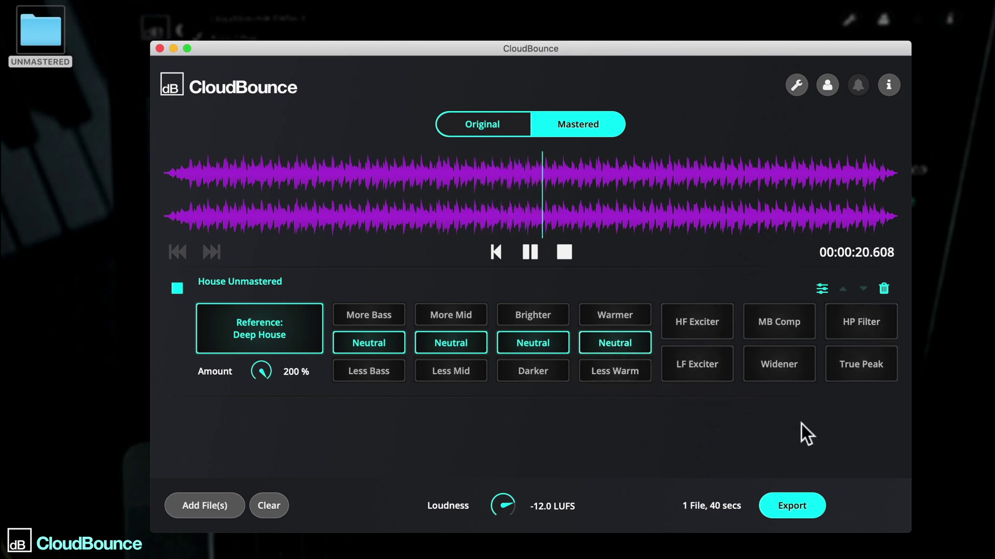
- A/B the HF and LF Exciters on the House track by toggling them alternately
{"action": "left_click", "coordinate": [704, 331]}
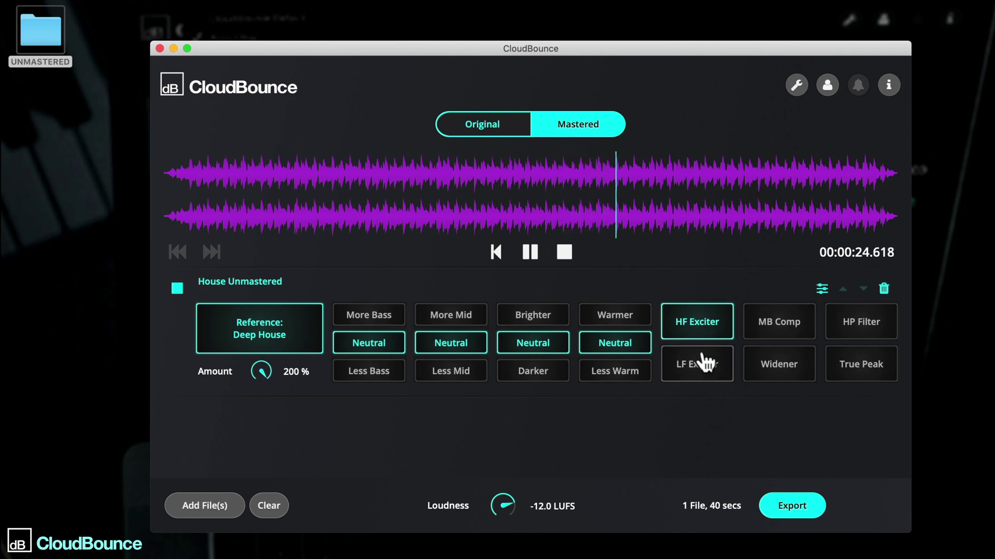
{"action": "left_click", "coordinate": [702, 369]}
{"action": "left_click", "coordinate": [706, 331]}
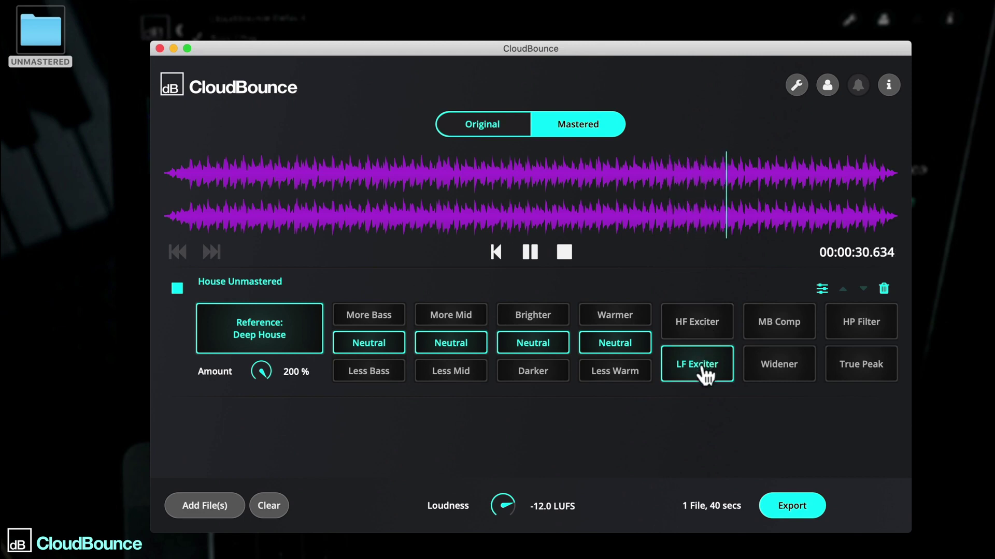
{"action": "left_click", "coordinate": [706, 334]}
{"action": "left_click", "coordinate": [703, 365]}
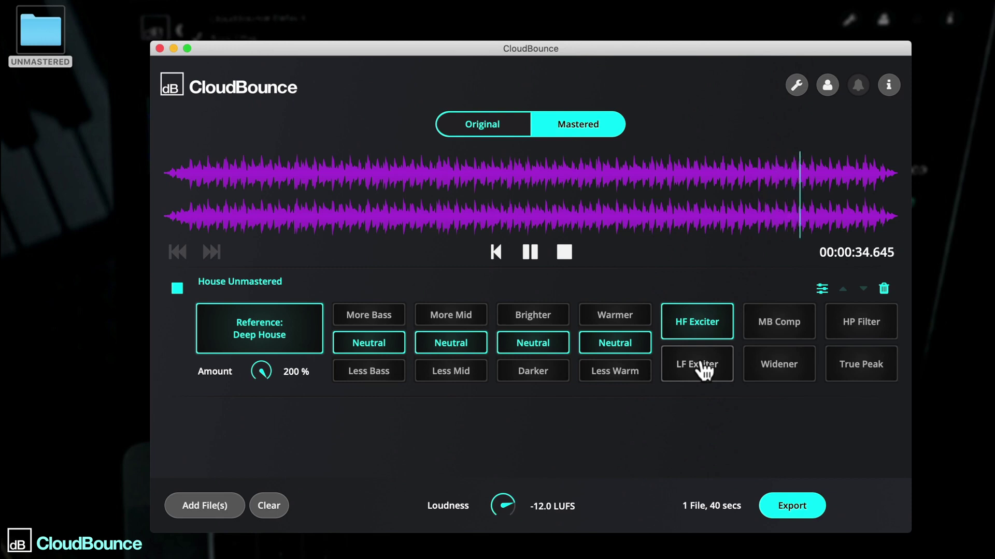
{"action": "left_click", "coordinate": [702, 363]}
- Leave both exciters off, enable MB Comp, and restart House playback
{"action": "left_click", "coordinate": [702, 336]}
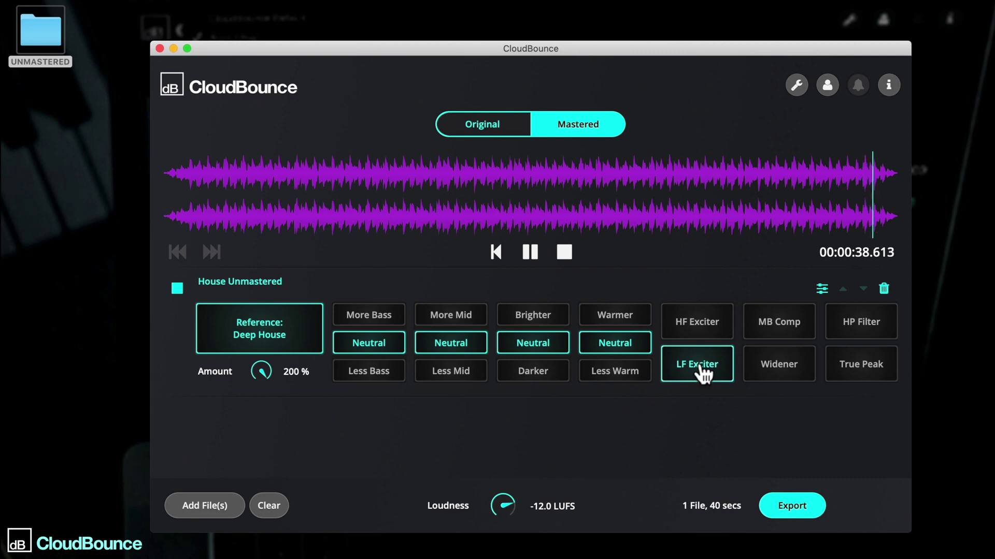
{"action": "left_click", "coordinate": [702, 366]}
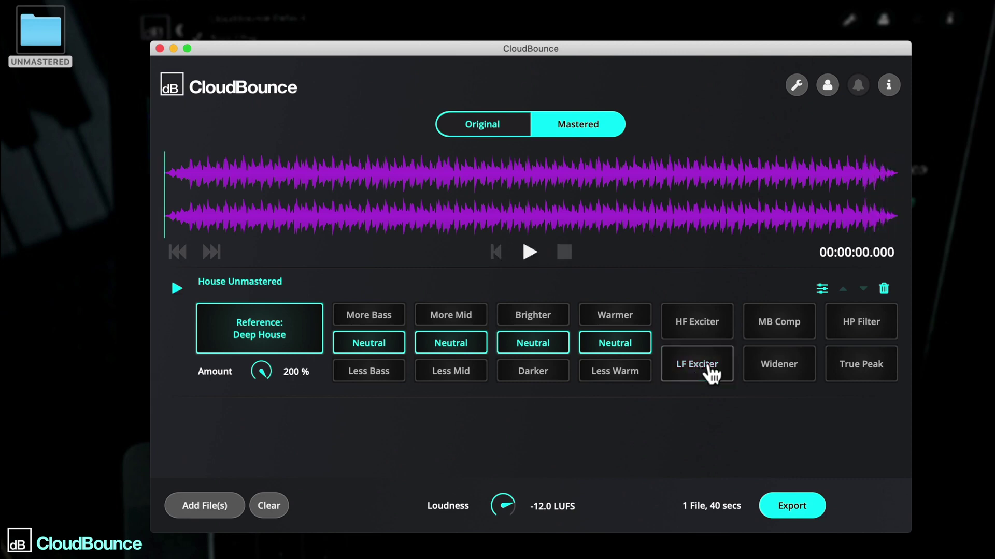
{"action": "left_click", "coordinate": [768, 336]}
{"action": "left_click", "coordinate": [530, 252]}
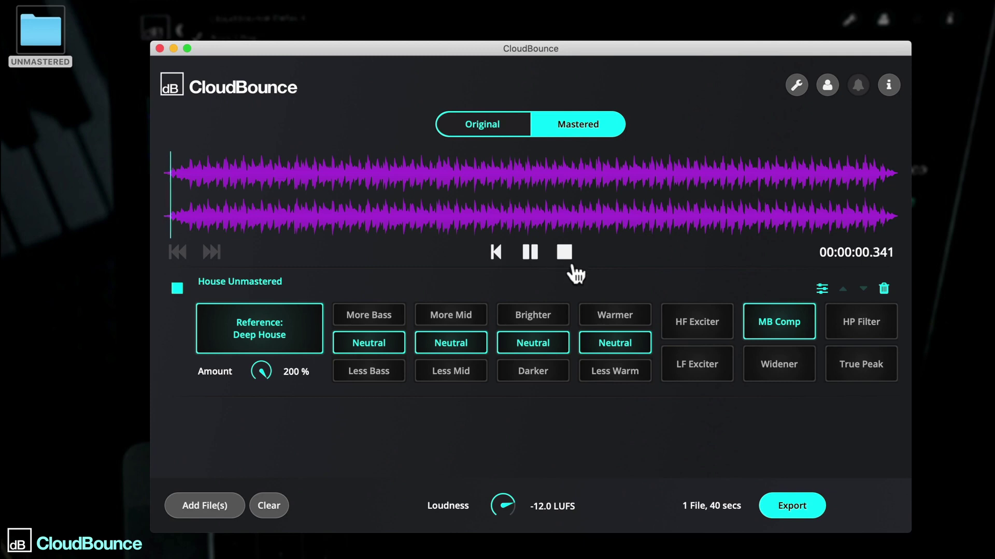
- Audition MB Comp and the HP Filter on and off, leaving both off
{"action": "left_click", "coordinate": [775, 326]}
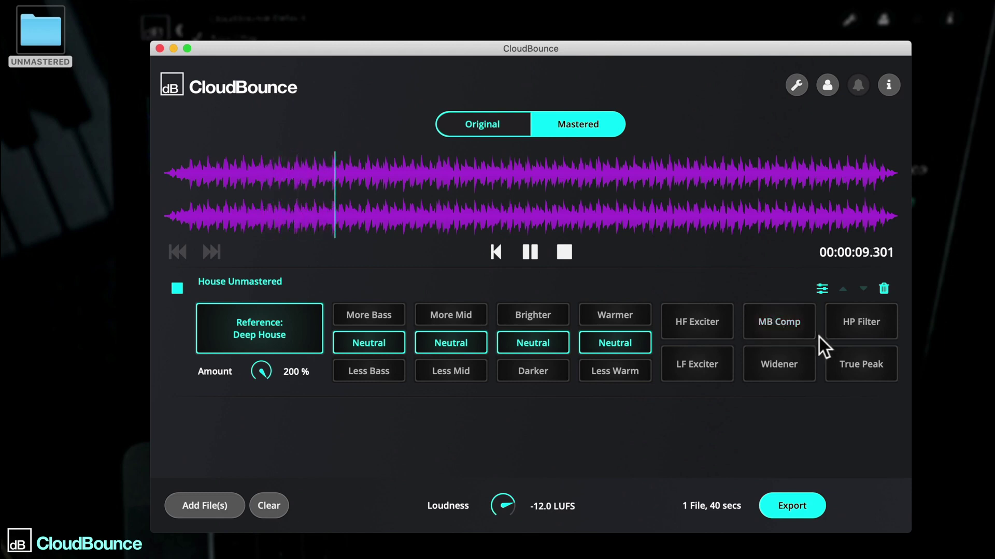
{"action": "left_click", "coordinate": [789, 322]}
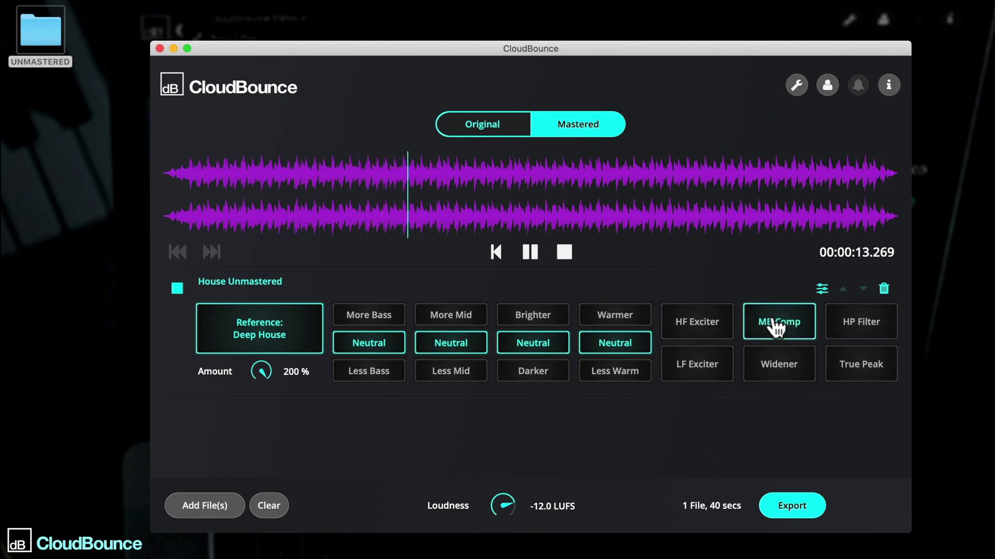
{"action": "left_click", "coordinate": [777, 326]}
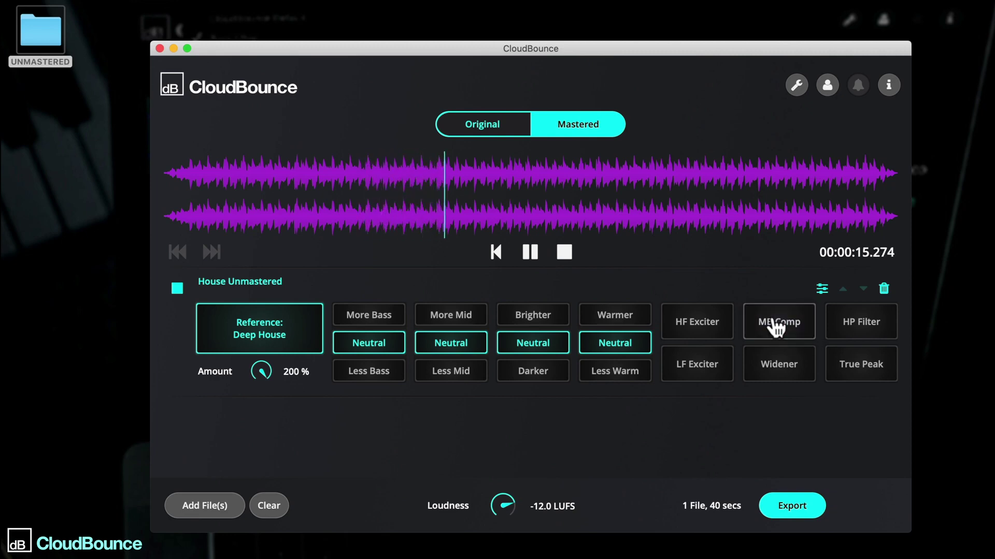
{"action": "left_click", "coordinate": [860, 323]}
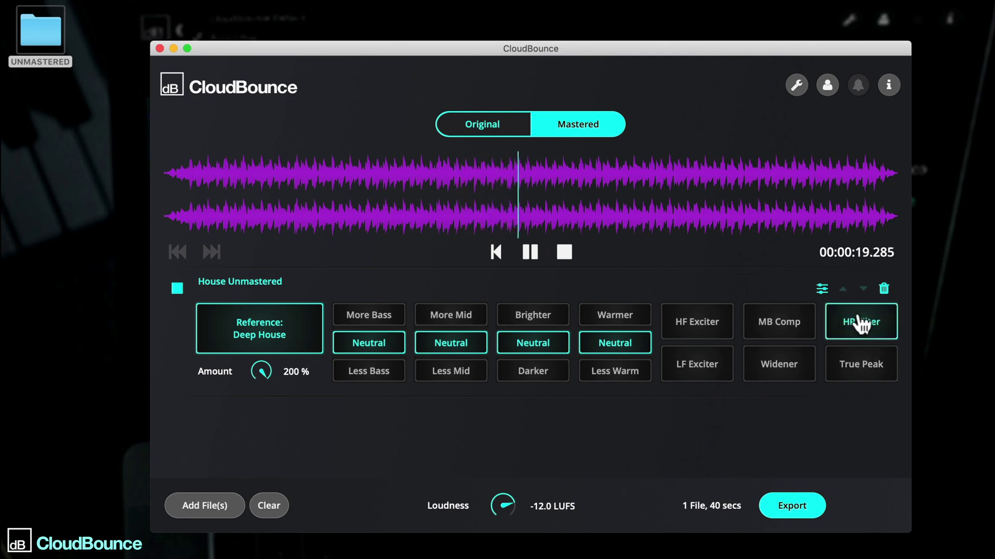
{"action": "left_click", "coordinate": [888, 325]}
{"action": "left_click", "coordinate": [888, 325]}
{"action": "left_click", "coordinate": [889, 328]}
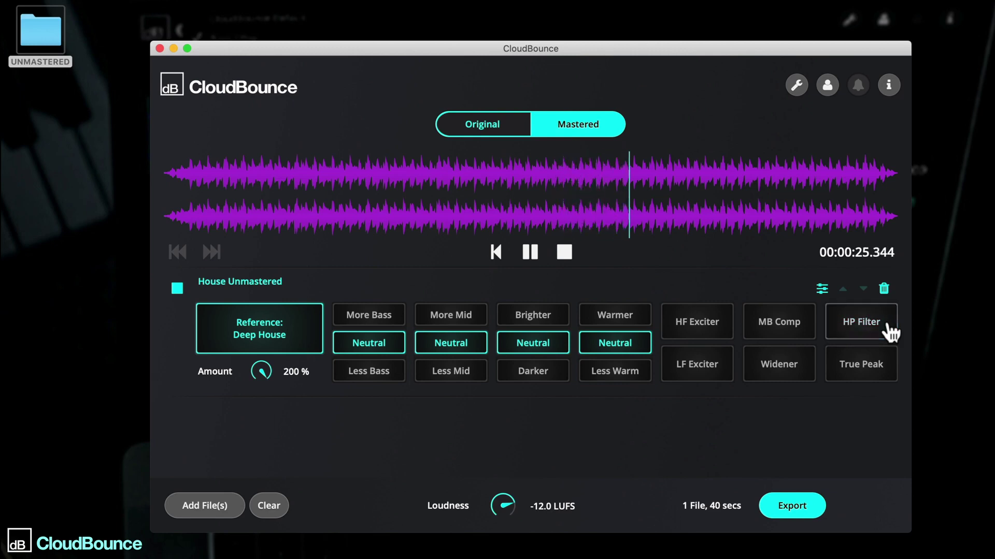
- Raise target loudness to -9.5 LUFS while auditioning True Peak, leaving it off
{"action": "left_click", "coordinate": [870, 370]}
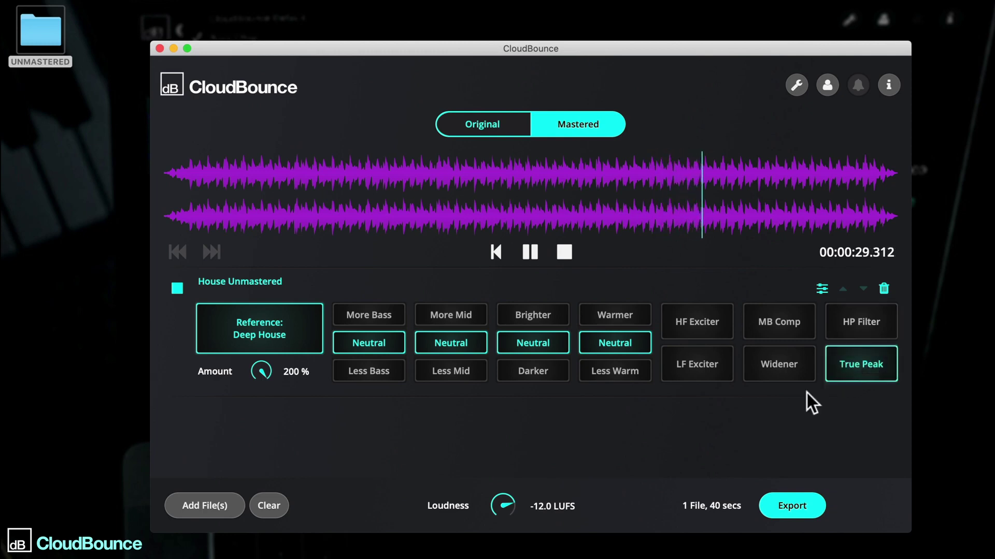
{"action": "left_click_drag", "start_coordinate": [508, 501], "coordinate": [508, 487]}
{"action": "left_click", "coordinate": [846, 374]}
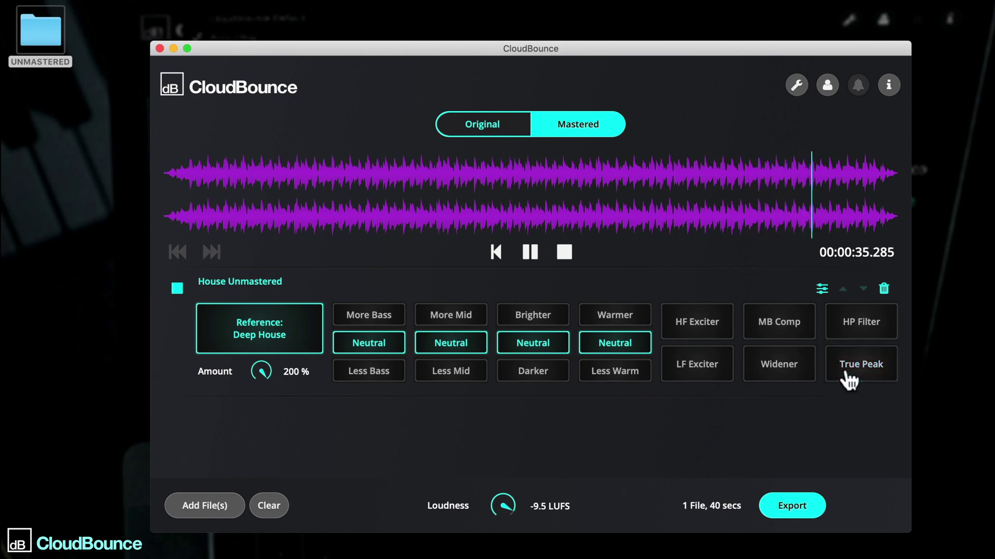
{"action": "left_click", "coordinate": [845, 374]}
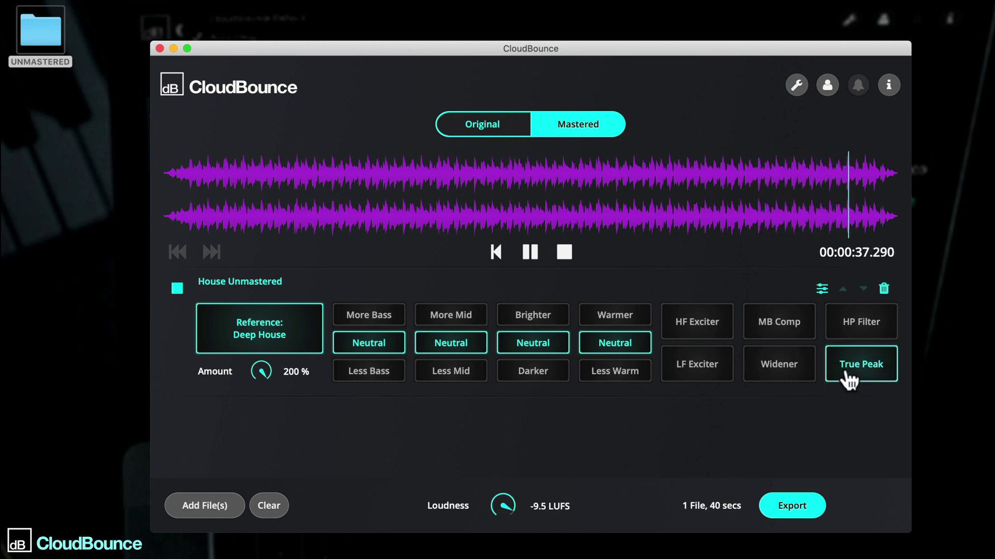
{"action": "left_click", "coordinate": [848, 380]}
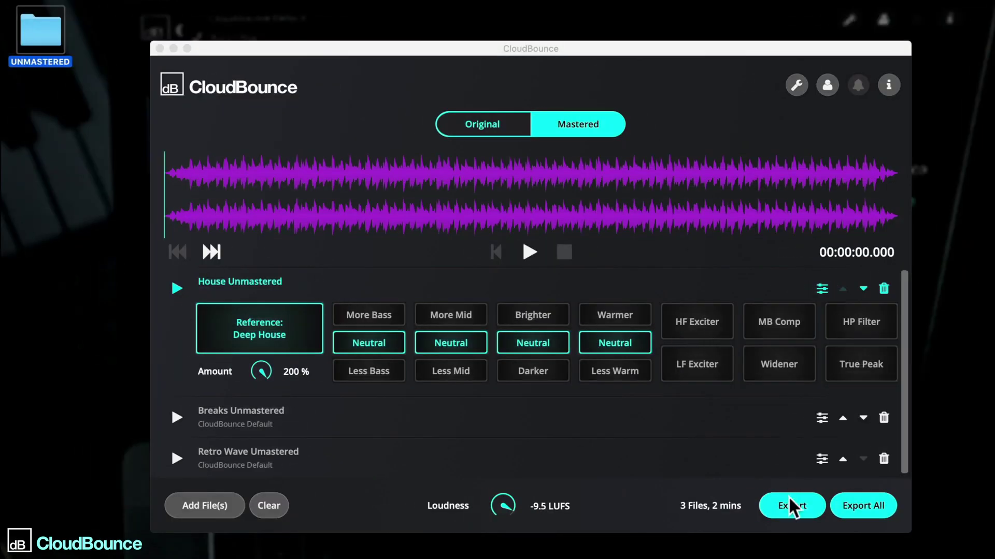
- Try the WAV, FLAC and Ogg-Vorbis export formats and their rate and quality options
{"action": "left_click", "coordinate": [791, 510]}
{"action": "left_click", "coordinate": [432, 332]}
{"action": "left_click", "coordinate": [438, 348]}
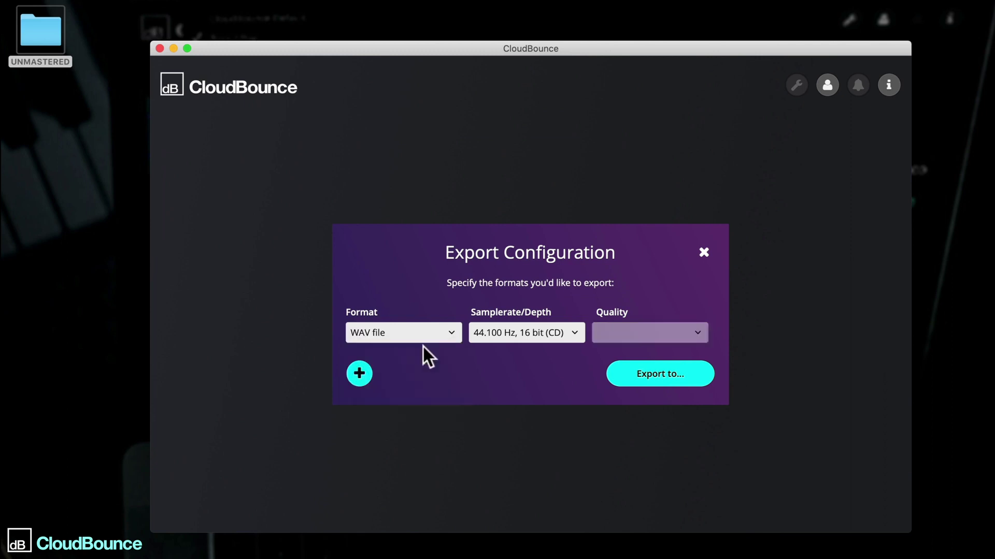
{"action": "left_click", "coordinate": [524, 333]}
{"action": "left_click", "coordinate": [524, 351]}
{"action": "left_click", "coordinate": [433, 332]}
{"action": "left_click", "coordinate": [425, 380]}
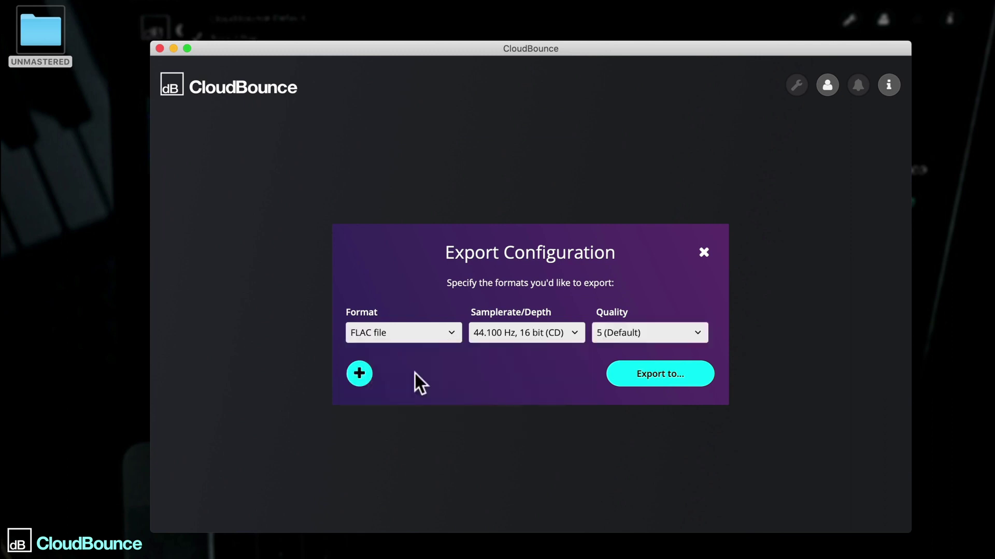
{"action": "left_click", "coordinate": [515, 332]}
{"action": "left_click", "coordinate": [440, 332]}
{"action": "left_click", "coordinate": [417, 394]}
{"action": "left_click", "coordinate": [629, 332]}
- Set the first export row to MP3 file with a constant bitrate quality
{"action": "left_click", "coordinate": [438, 337]}
{"action": "left_click", "coordinate": [404, 407]}
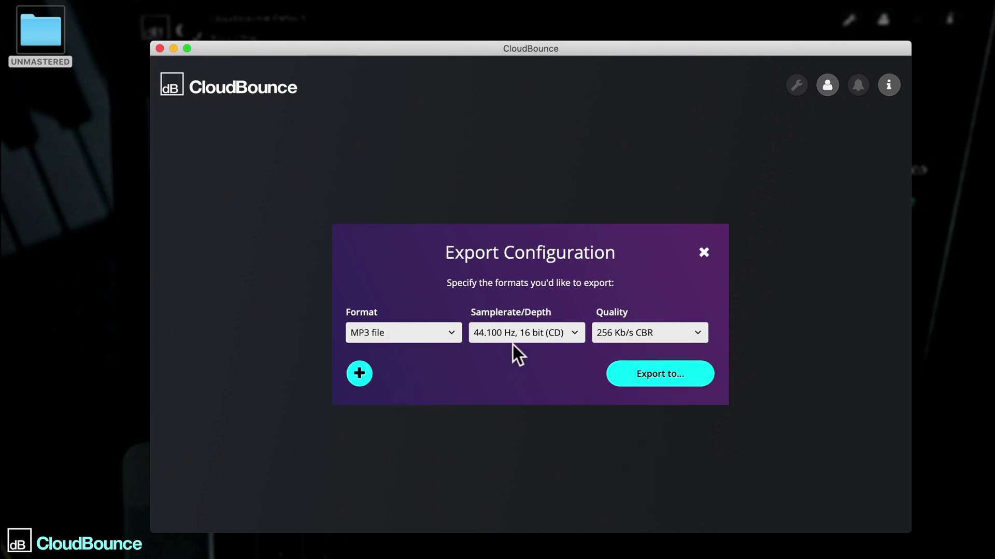
{"action": "left_click", "coordinate": [528, 333]}
{"action": "left_click", "coordinate": [648, 332]}
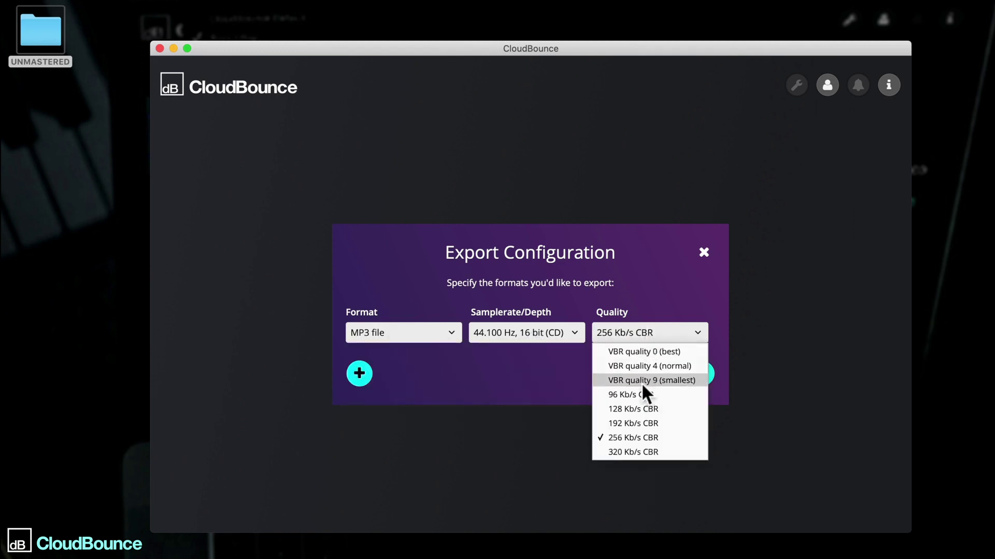
{"action": "left_click", "coordinate": [645, 408]}
- Add a second export row as MP3 at 256 Kb/s CBR, then Export All
{"action": "left_click", "coordinate": [363, 380]}
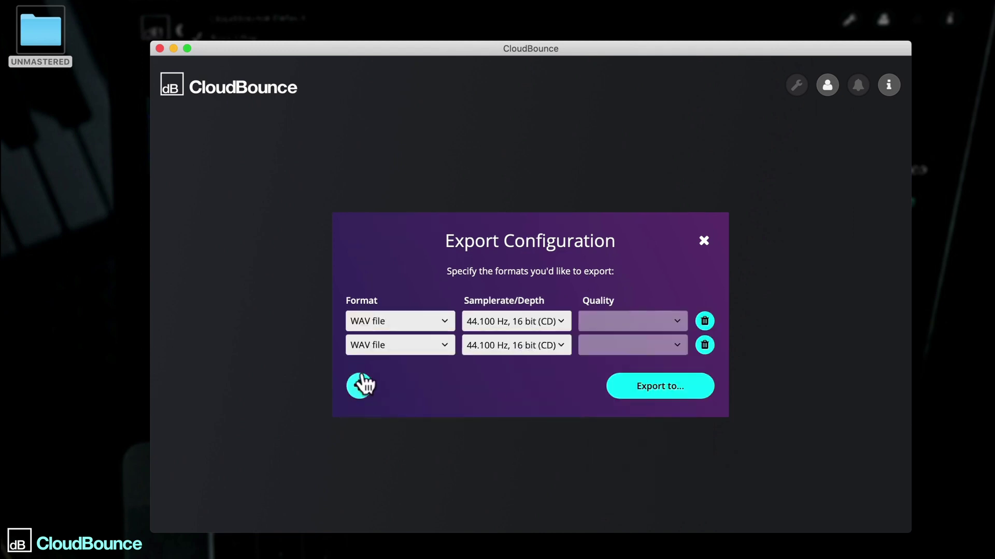
{"action": "left_click", "coordinate": [383, 346]}
{"action": "left_click", "coordinate": [385, 420]}
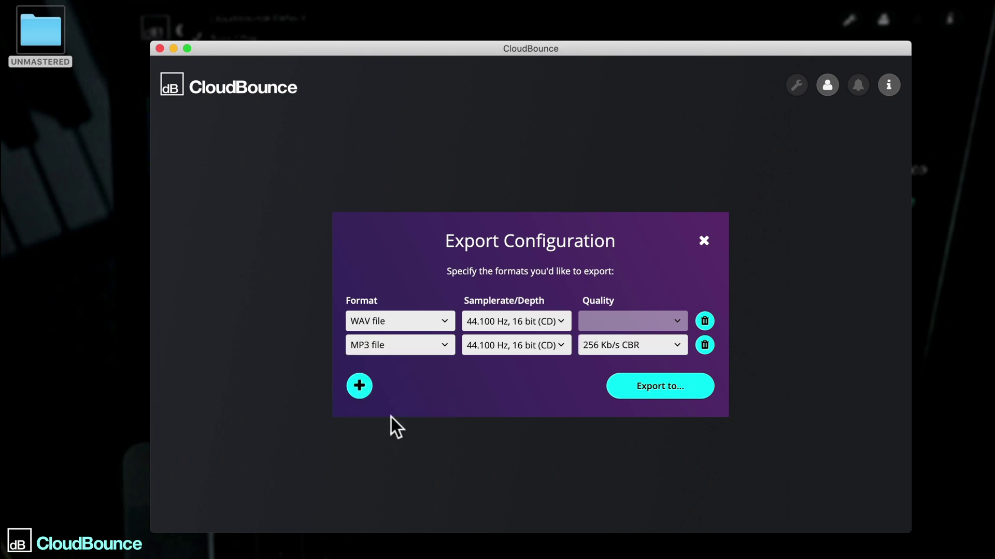
{"action": "left_click", "coordinate": [615, 346]}
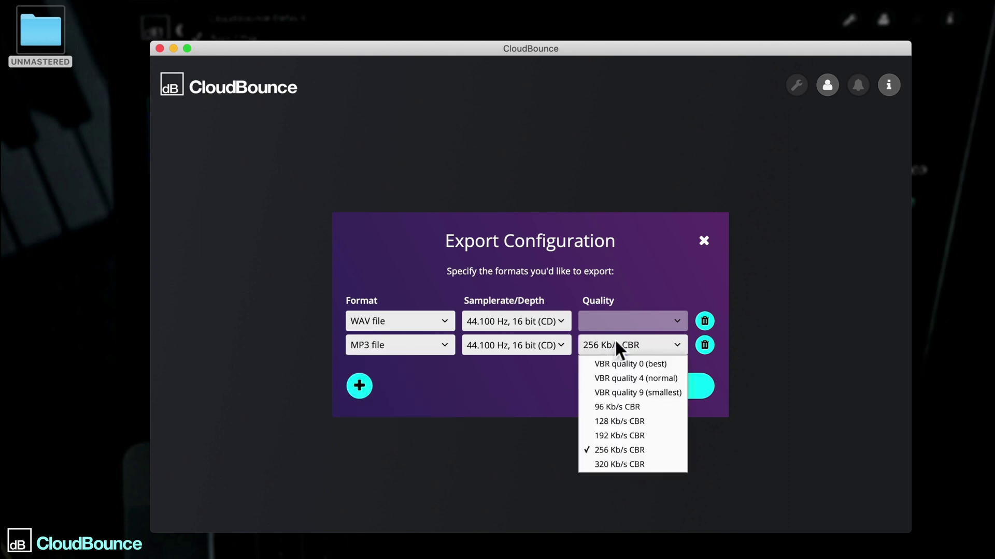
{"action": "left_click", "coordinate": [615, 345]}
{"action": "left_click", "coordinate": [704, 241]}
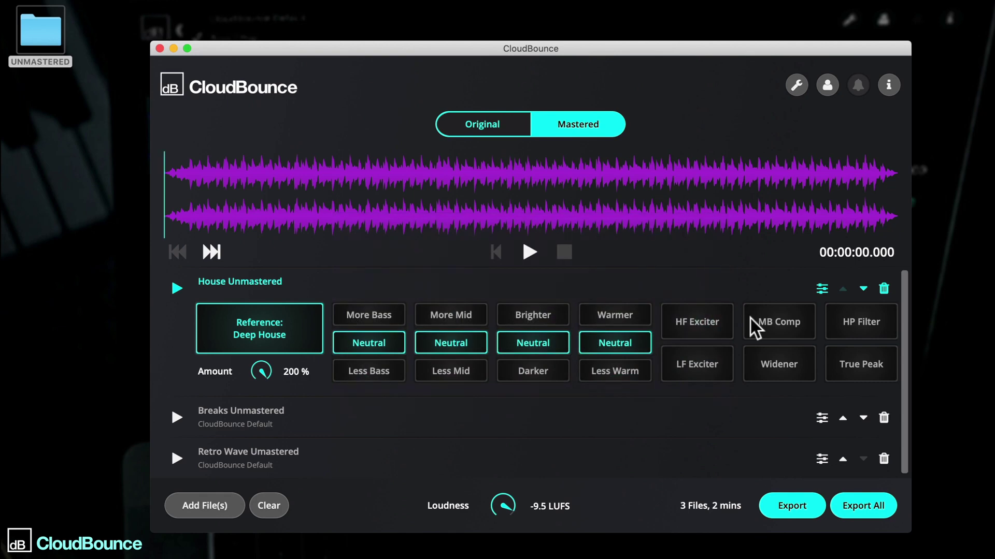
{"action": "left_click", "coordinate": [864, 508]}
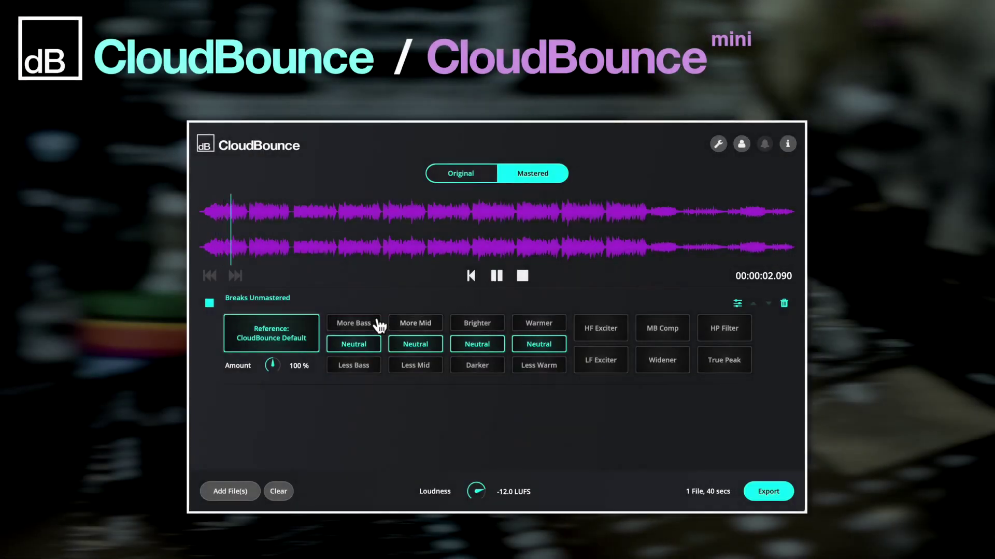
- On Breaks, choose More Bass, Less Mid, the Drum 'n' Bass reference, Brighter, and HF Exciter
{"action": "left_click", "coordinate": [363, 324]}
{"action": "left_click", "coordinate": [415, 366]}
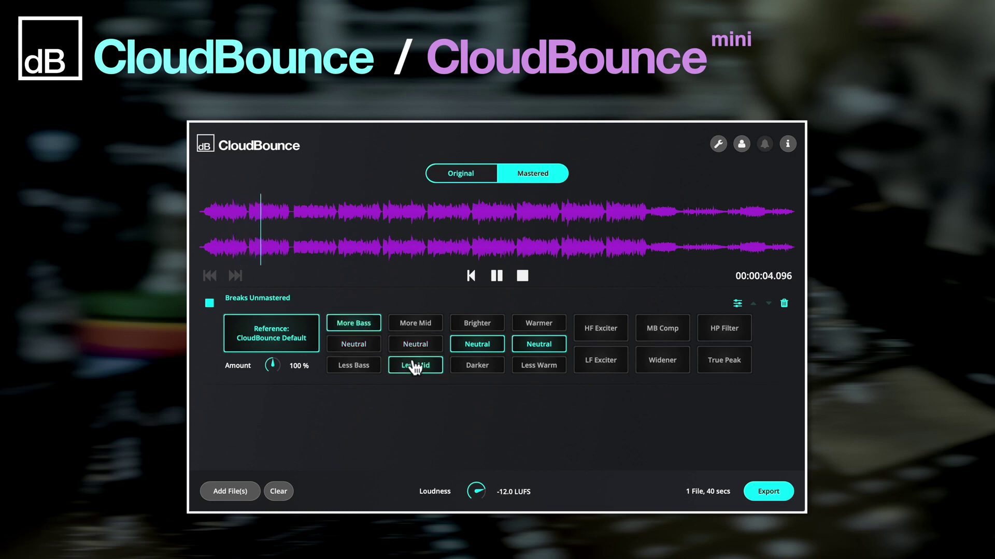
{"action": "left_click", "coordinate": [285, 343]}
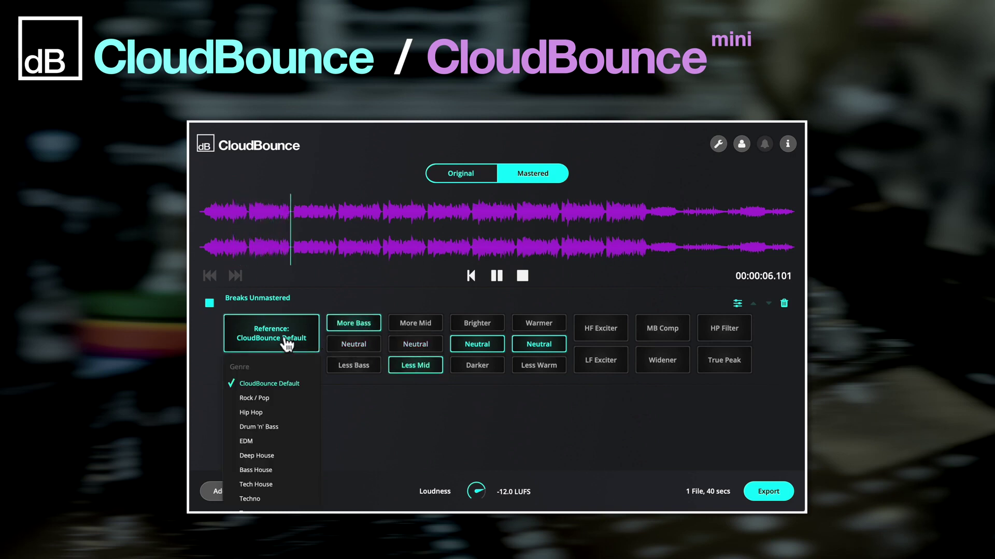
{"action": "left_click", "coordinate": [270, 426]}
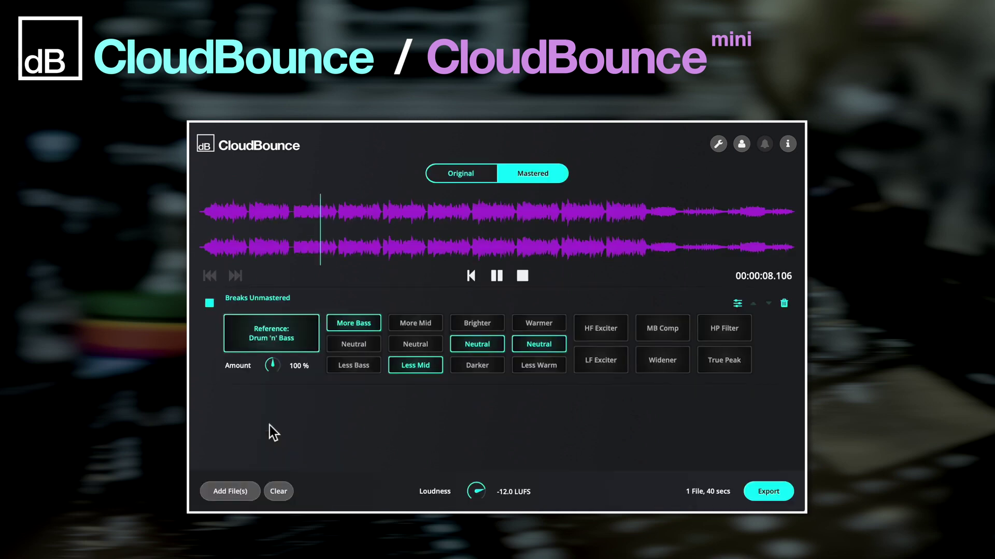
{"action": "left_click", "coordinate": [474, 324]}
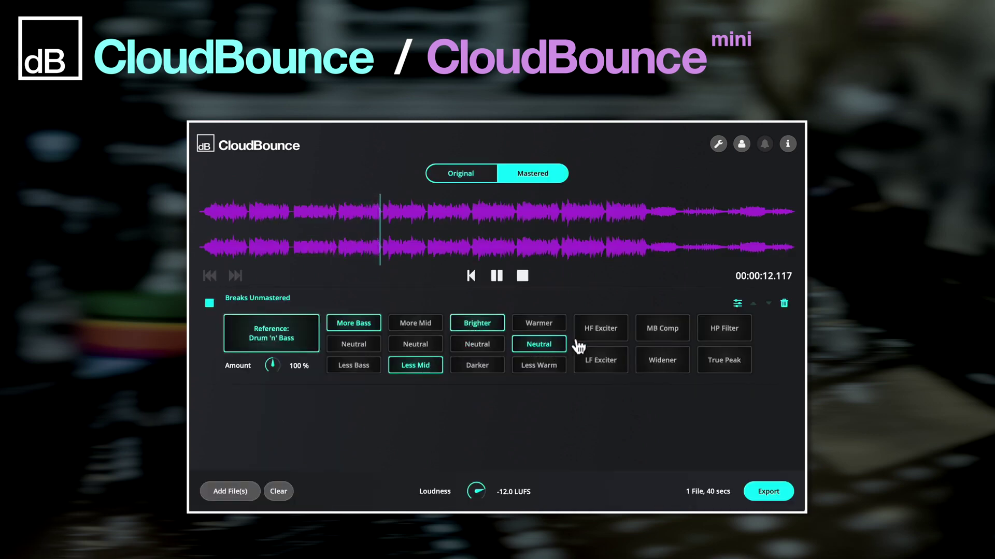
{"action": "left_click", "coordinate": [596, 329]}
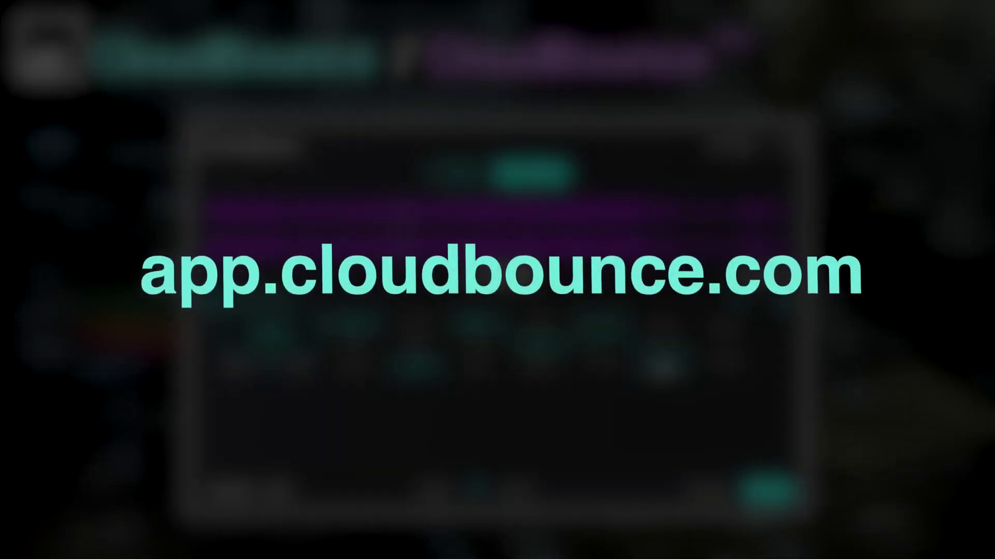